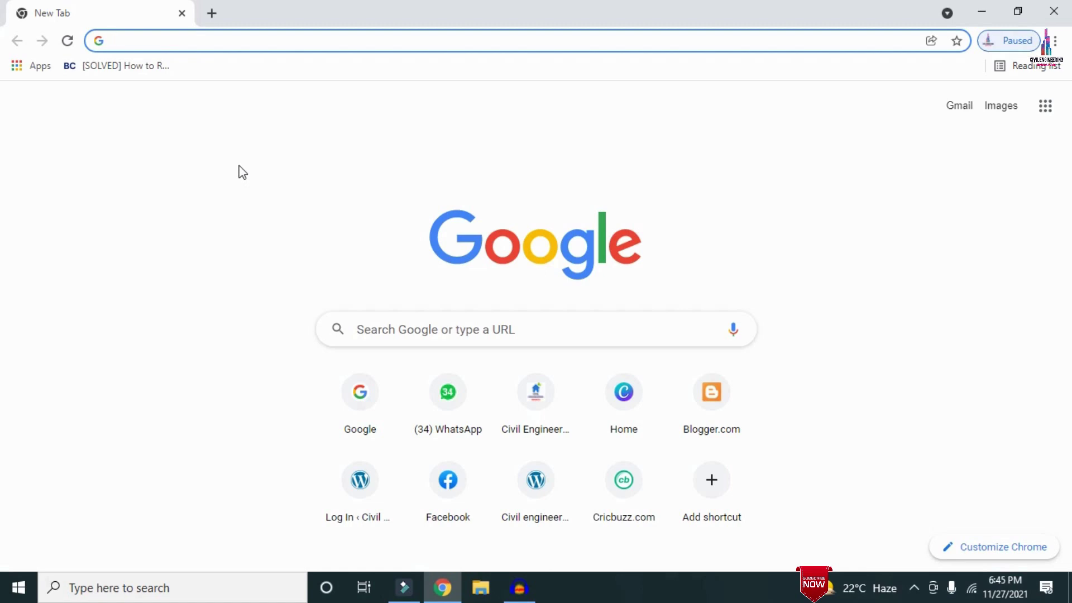
Load civilbasics123.com in Chrome and scroll through the home page posts
text(http://civilbasics123.com/)
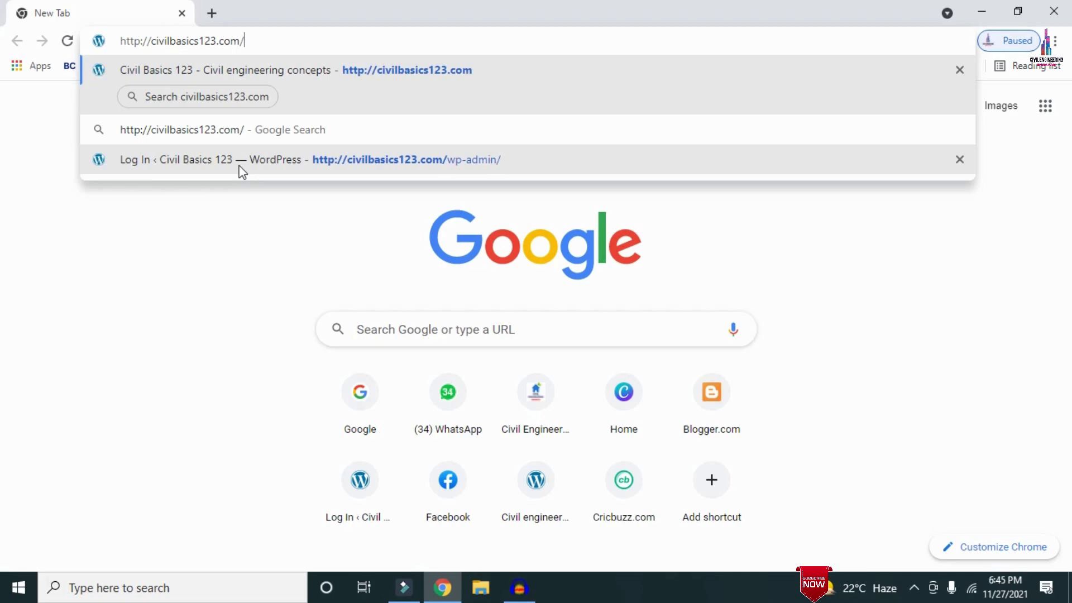
key(Return)
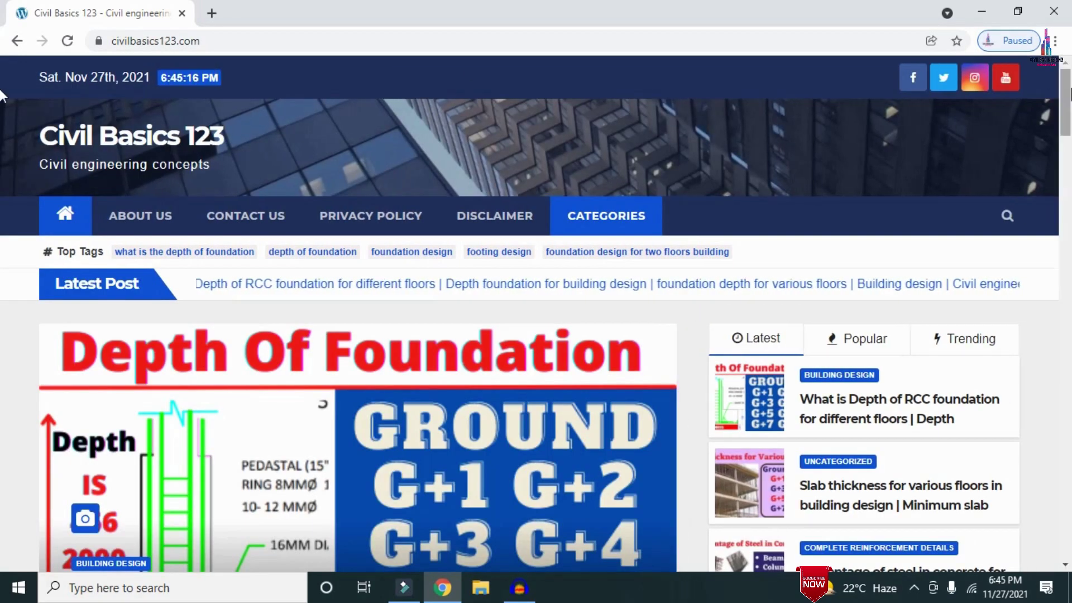
scroll(2, 96, down, 7)
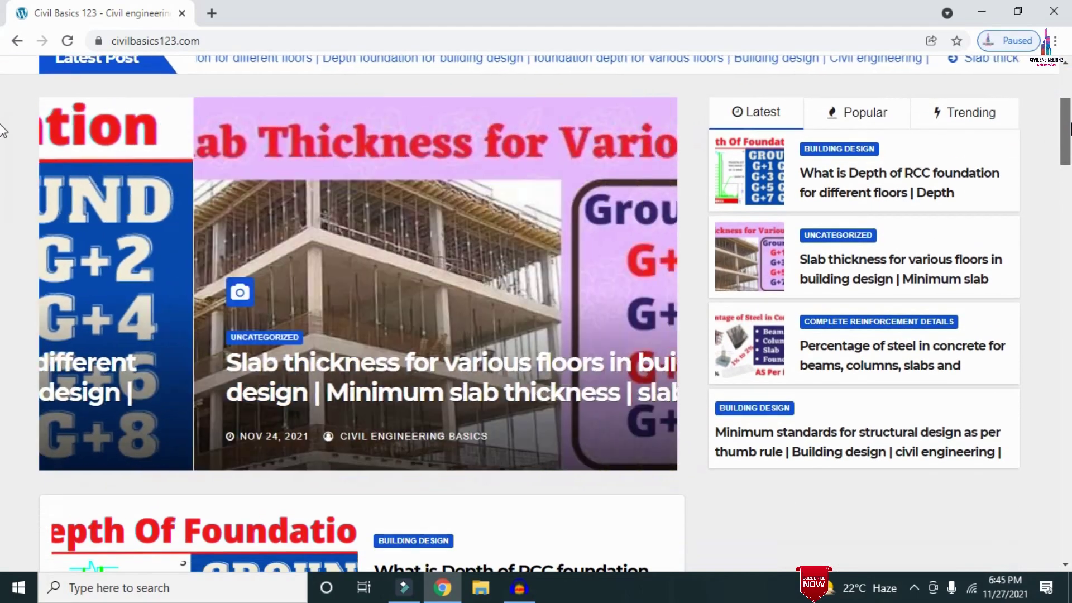
scroll(2, 148, down, 4)
scroll(4, 170, up, 11)
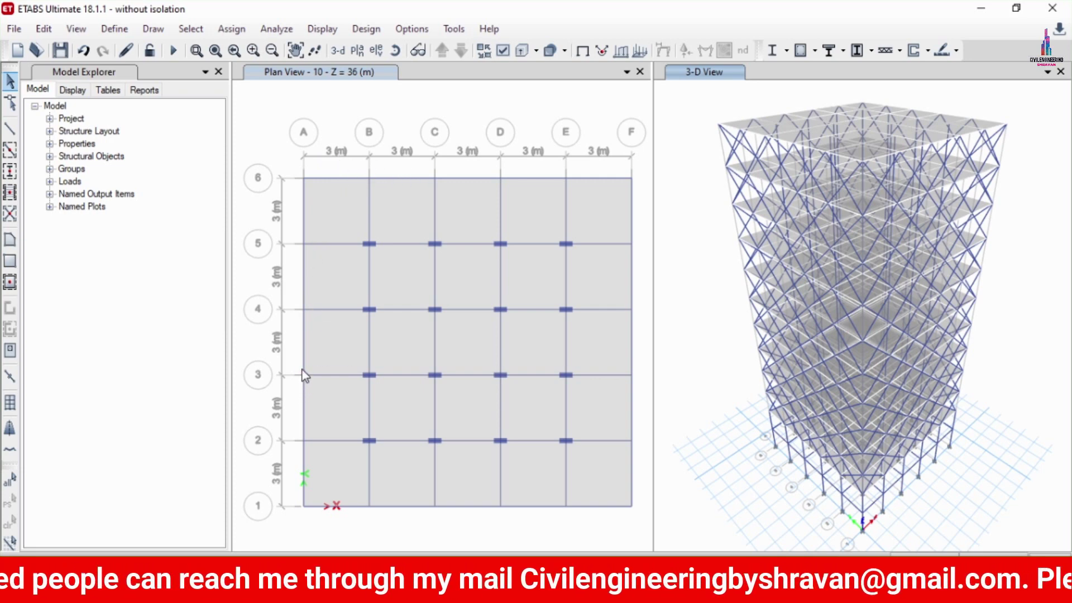
Review the model's story and grid system data and close it unchanged
right_click(330, 128)
click(353, 137)
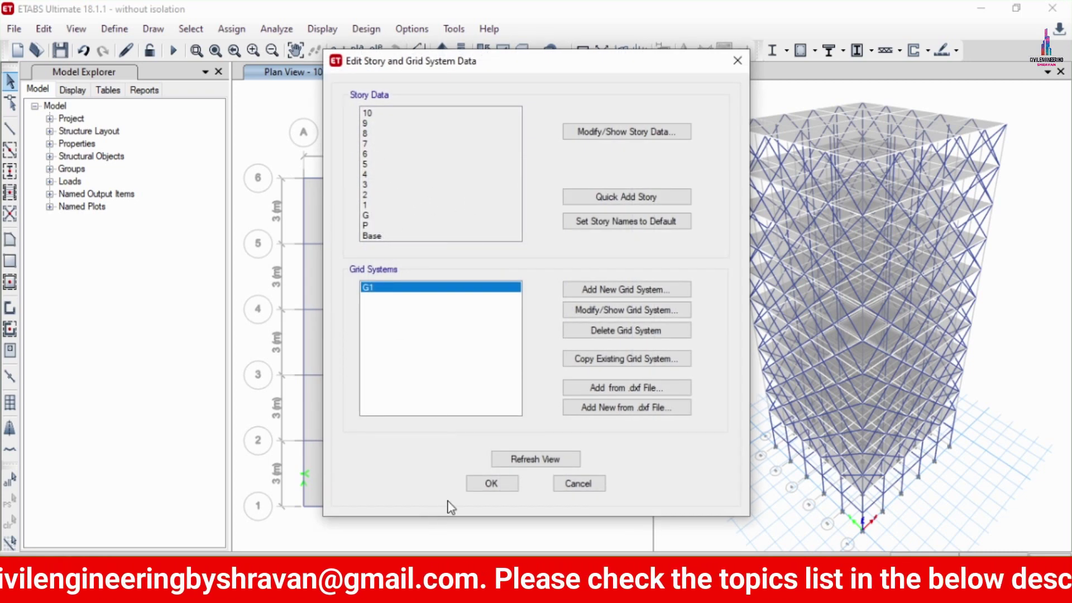
click(488, 483)
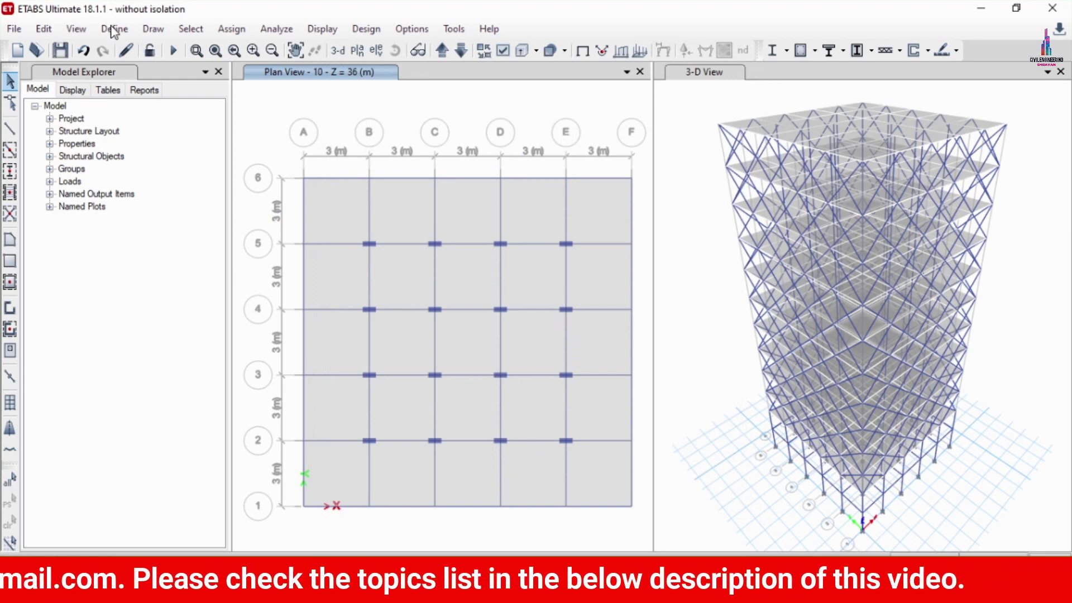
Check the M30 material in the material definitions and close them unchanged
click(126, 52)
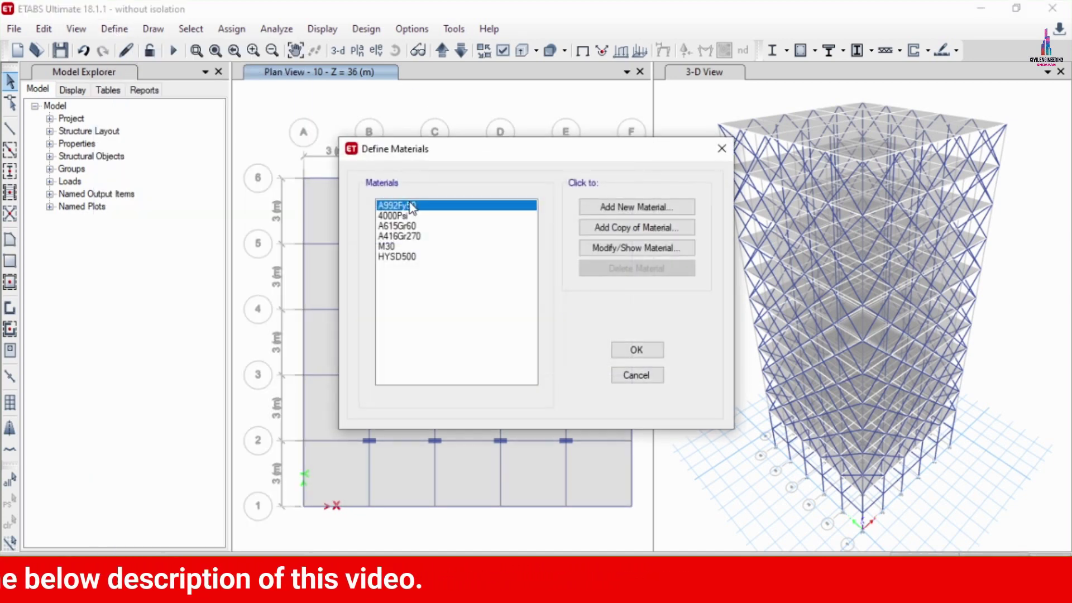
click(393, 246)
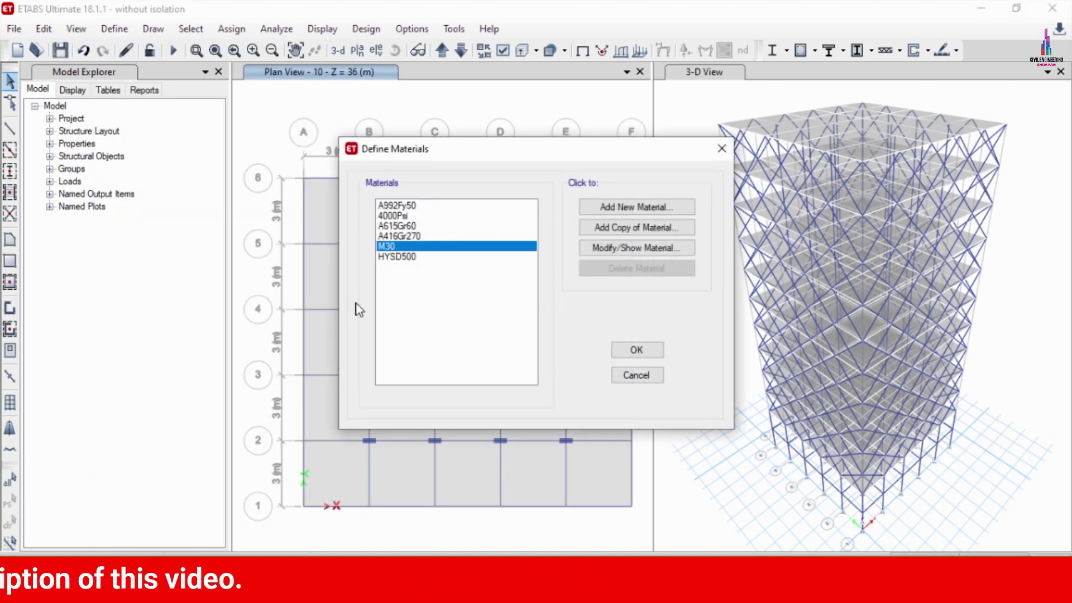
click(616, 379)
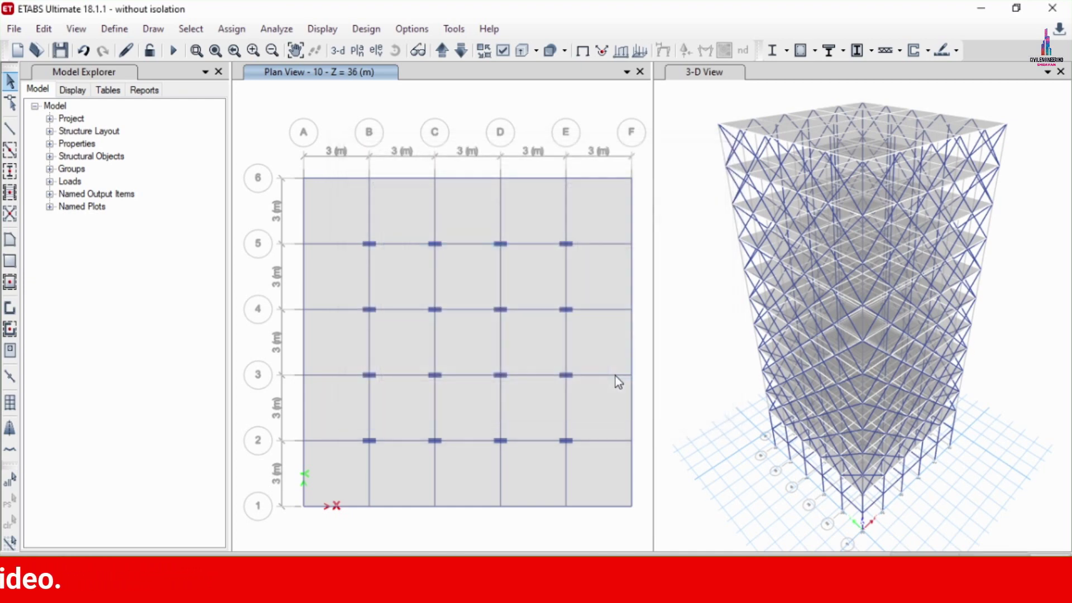
click(115, 28)
Review frame section DG0.35X0.35 and its HYSD500 rebar data, closing everything unchanged
mouse_move(163, 80)
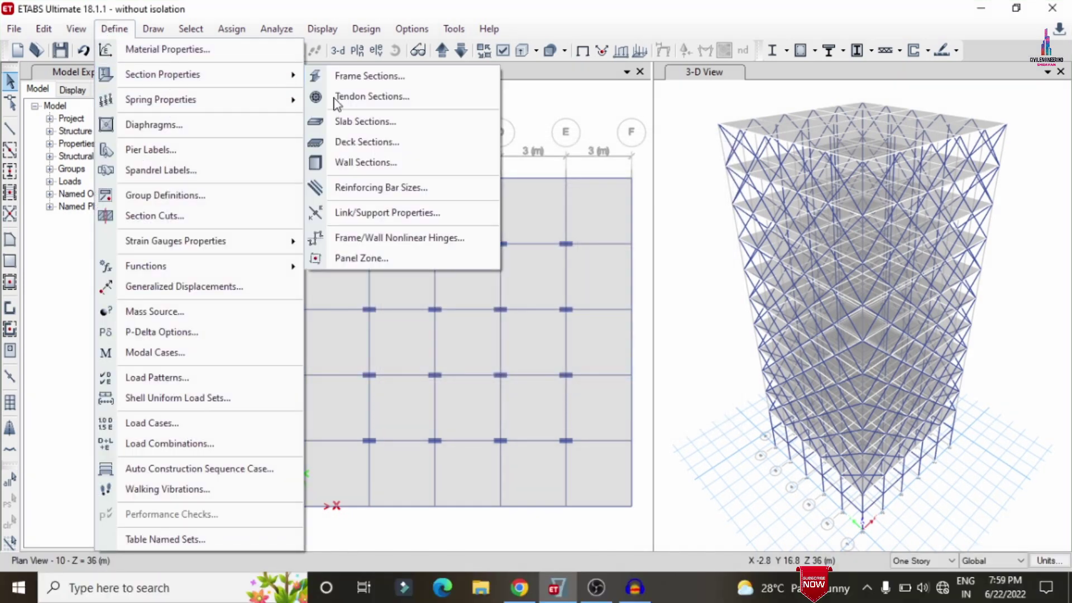
click(369, 74)
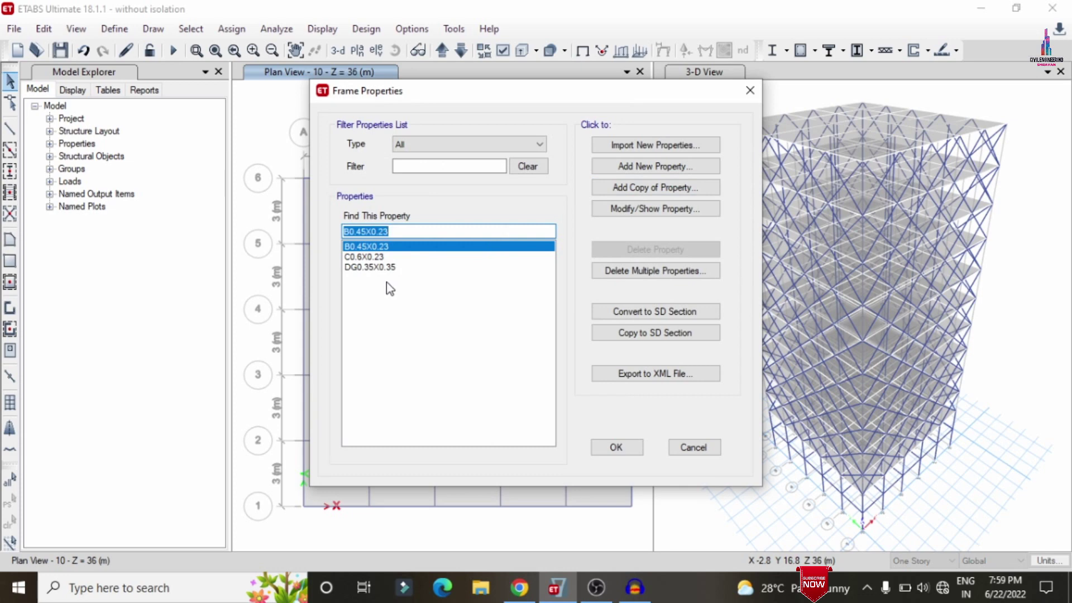
click(356, 268)
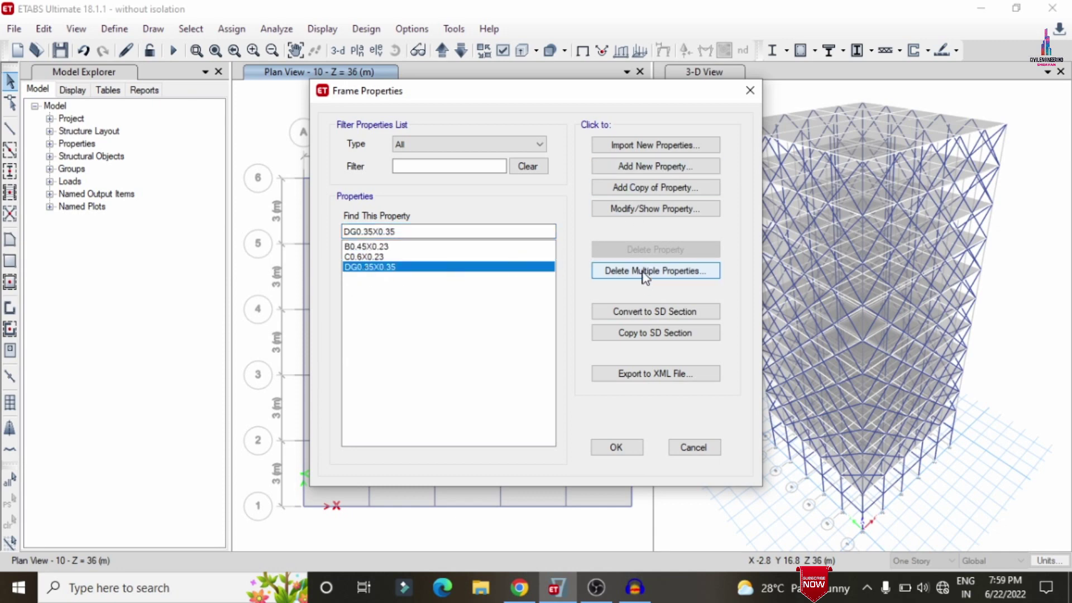
click(651, 209)
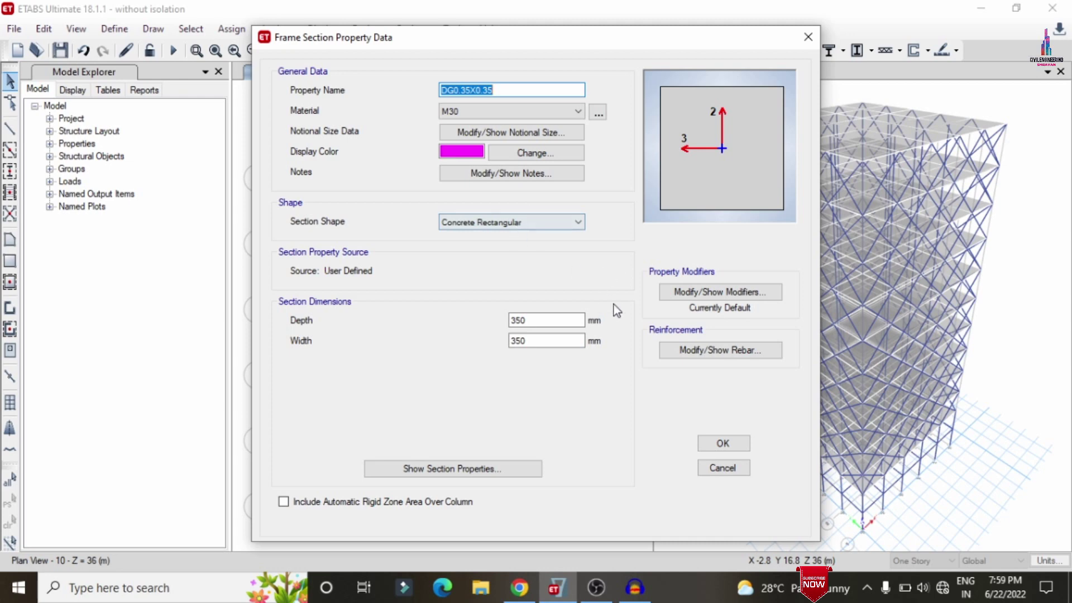
click(717, 350)
click(598, 276)
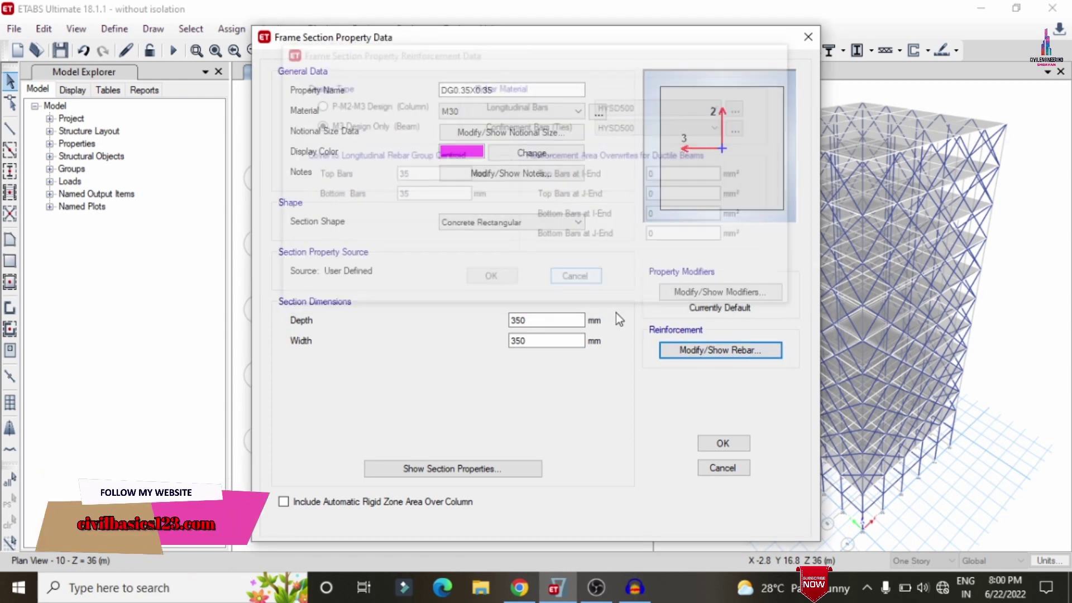
click(722, 444)
click(694, 448)
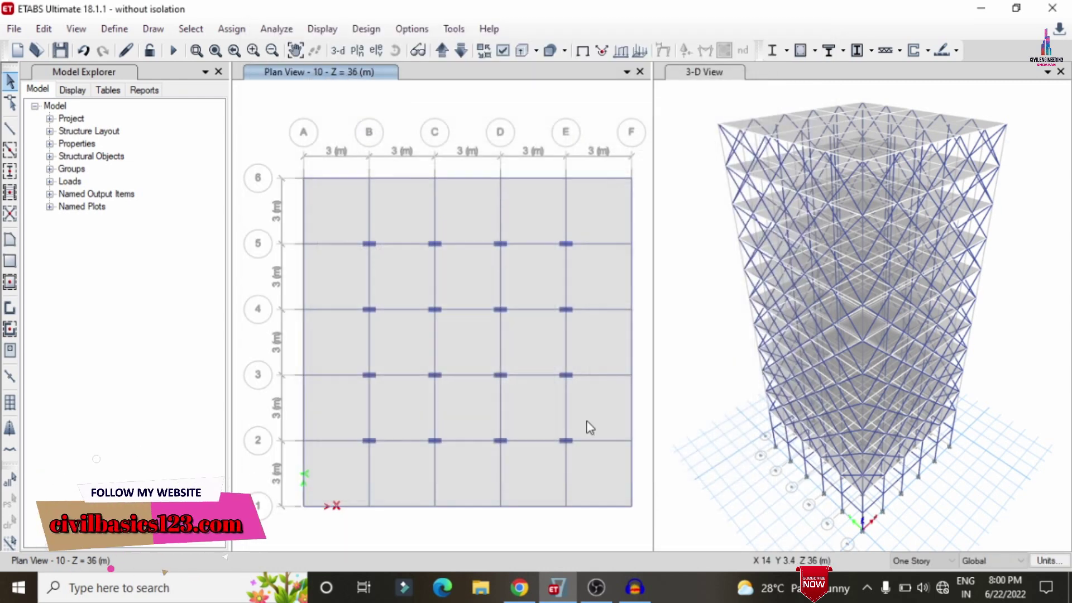
Check the load pattern definitions and close them unchanged
click(111, 31)
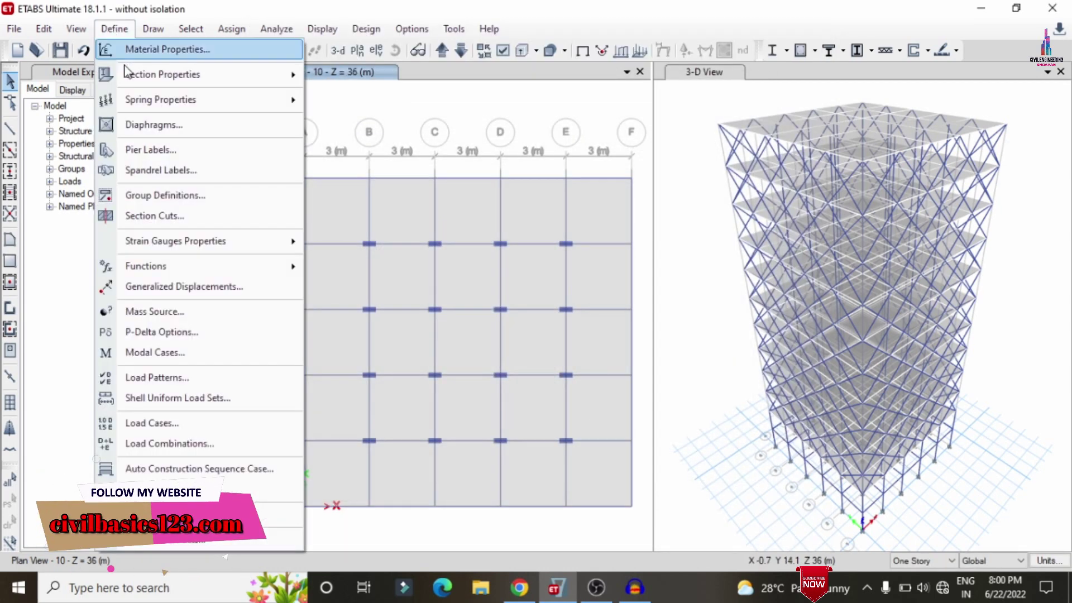
click(169, 371)
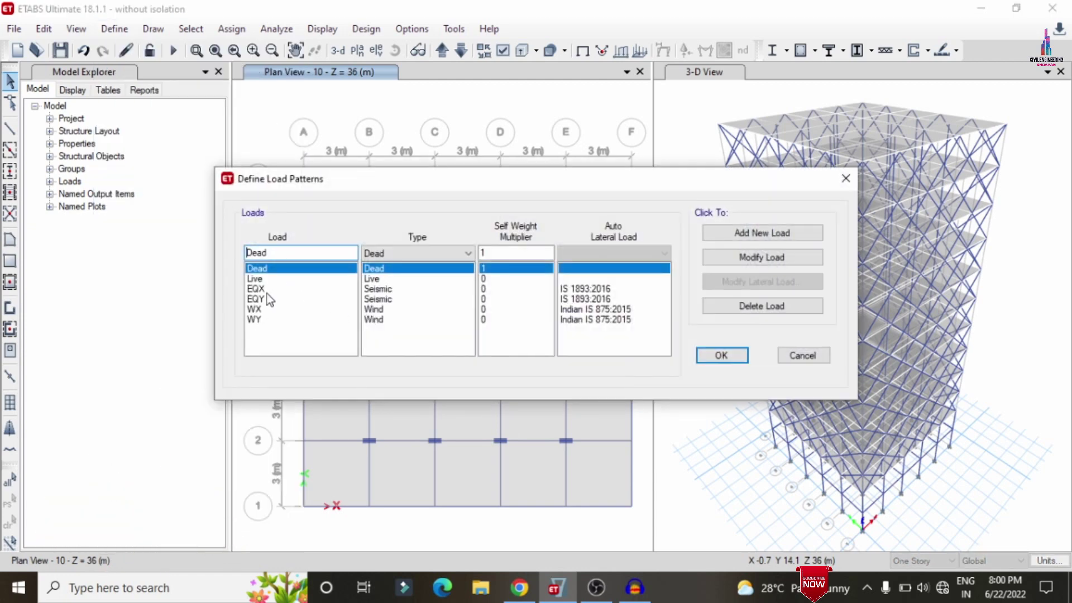
click(788, 355)
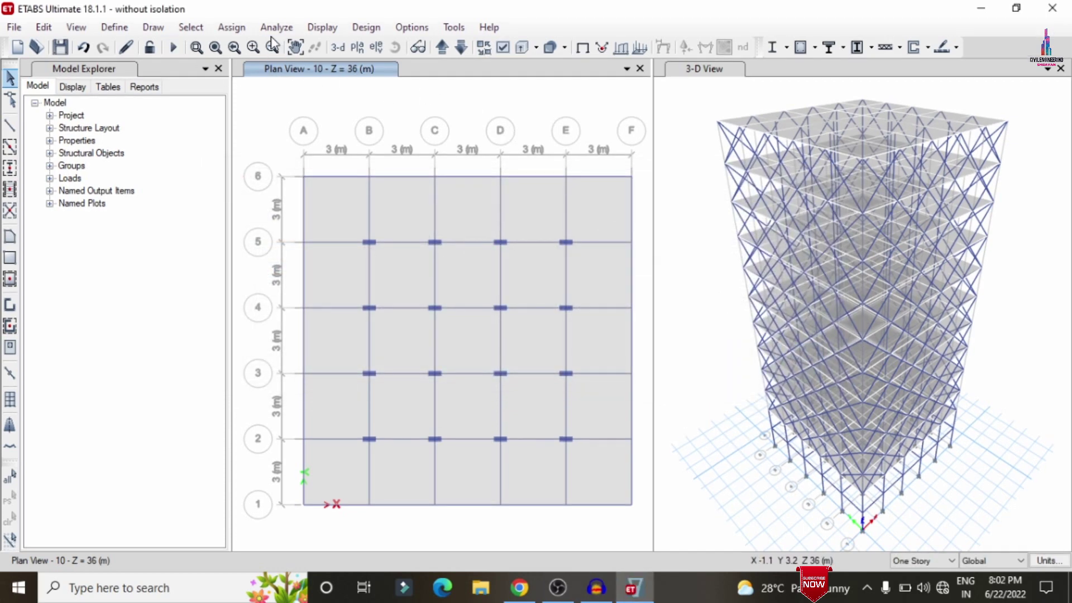
Run the analysis for all load cases
click(276, 27)
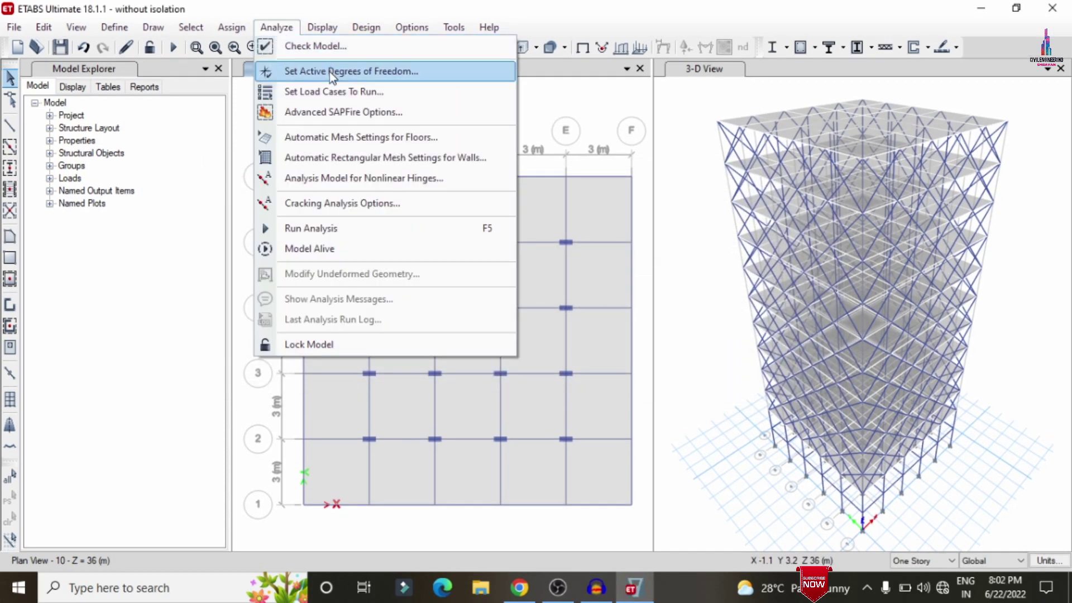
click(340, 92)
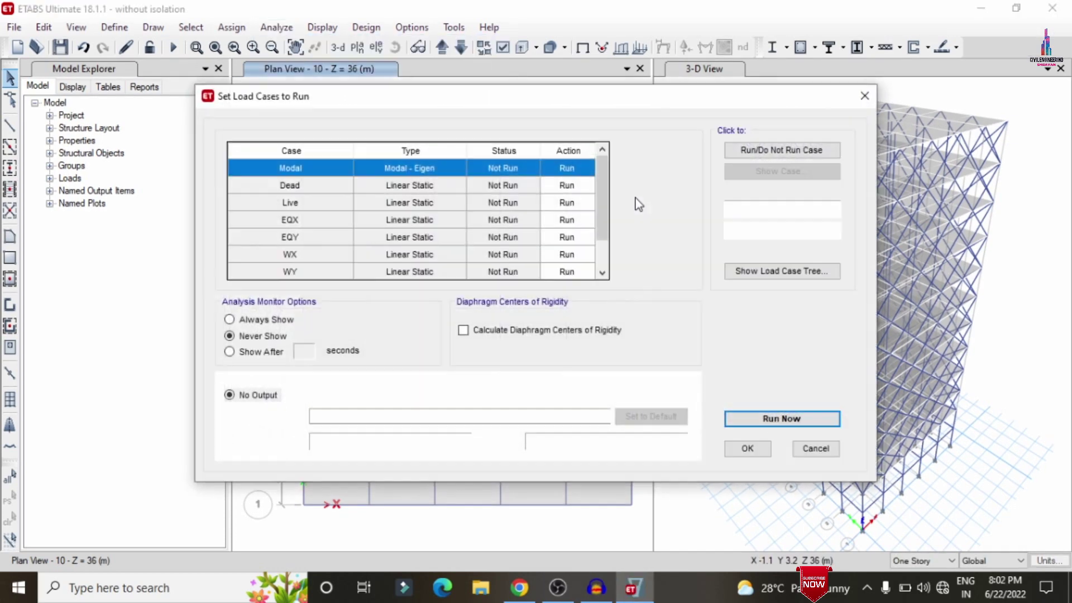
click(771, 423)
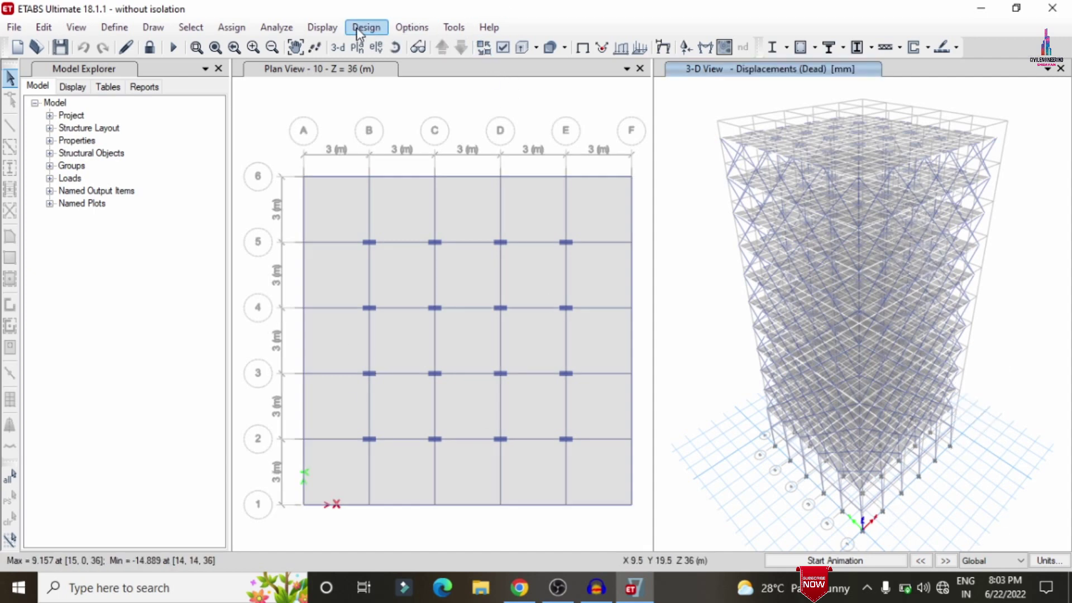
Plot Dead load Shear 2-2, then Moment 3-3, then Torsion frame force diagrams
click(322, 27)
mouse_move(347, 119)
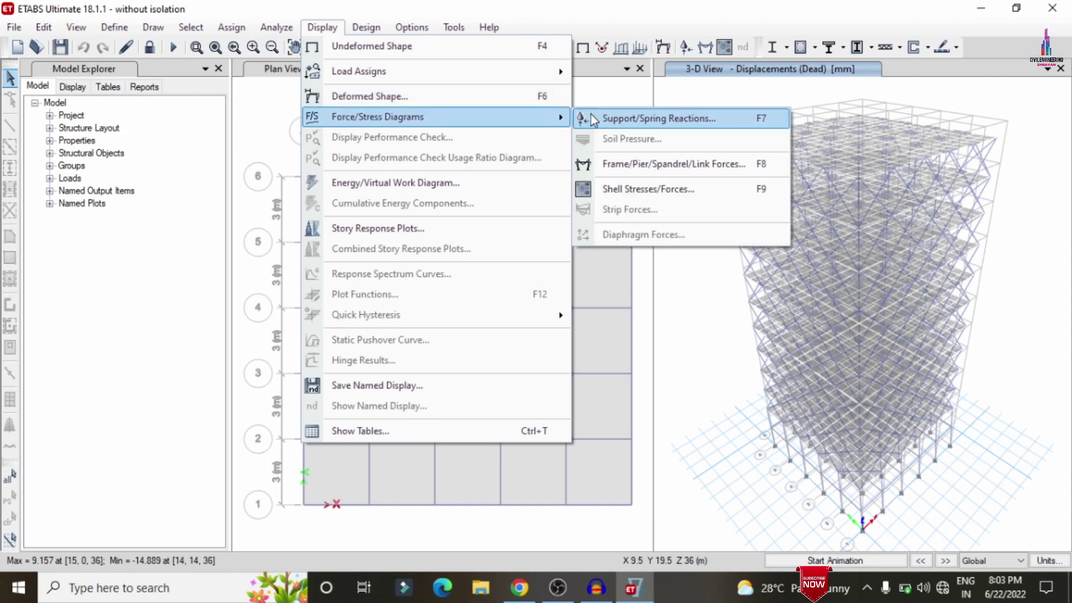
click(631, 162)
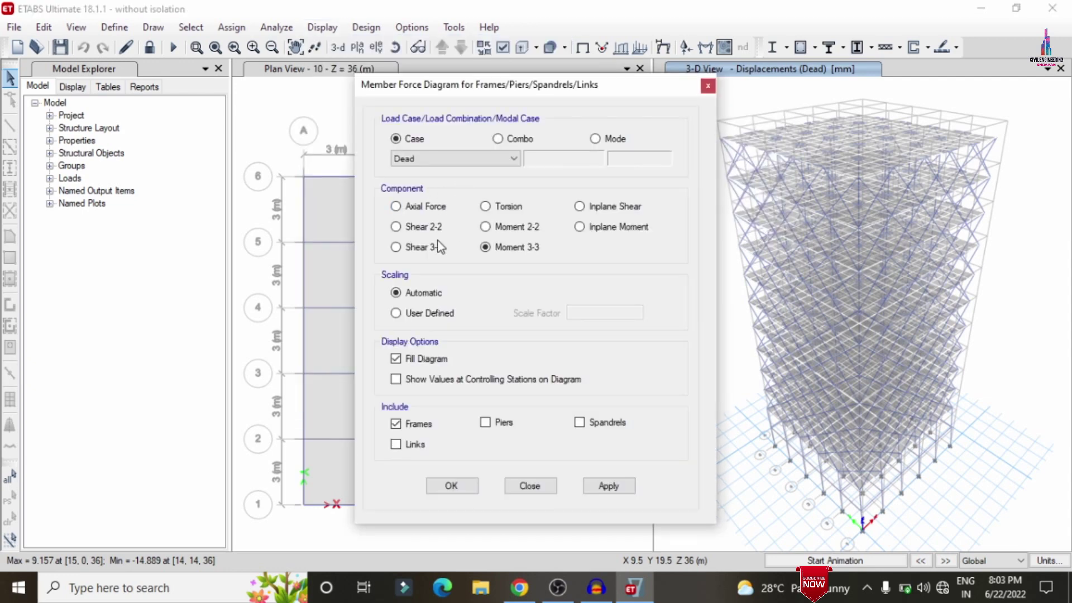
click(432, 226)
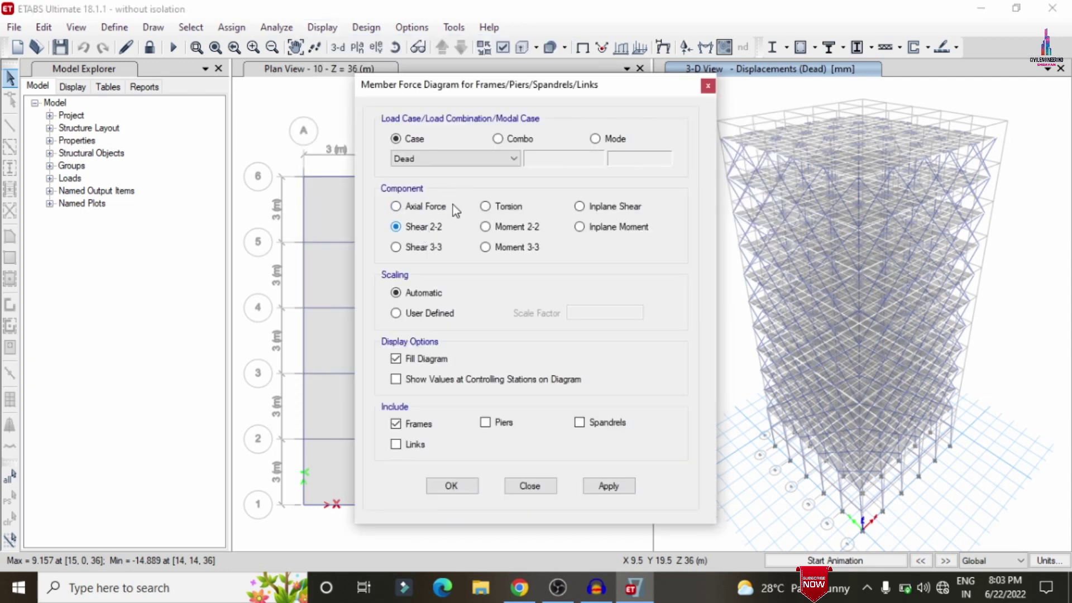
click(605, 486)
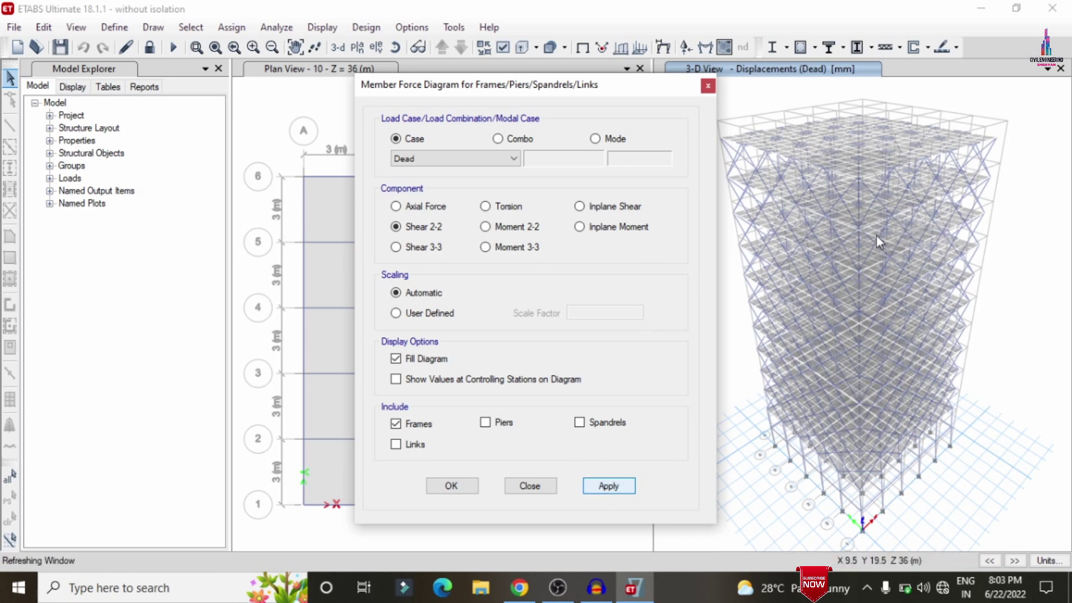
click(515, 249)
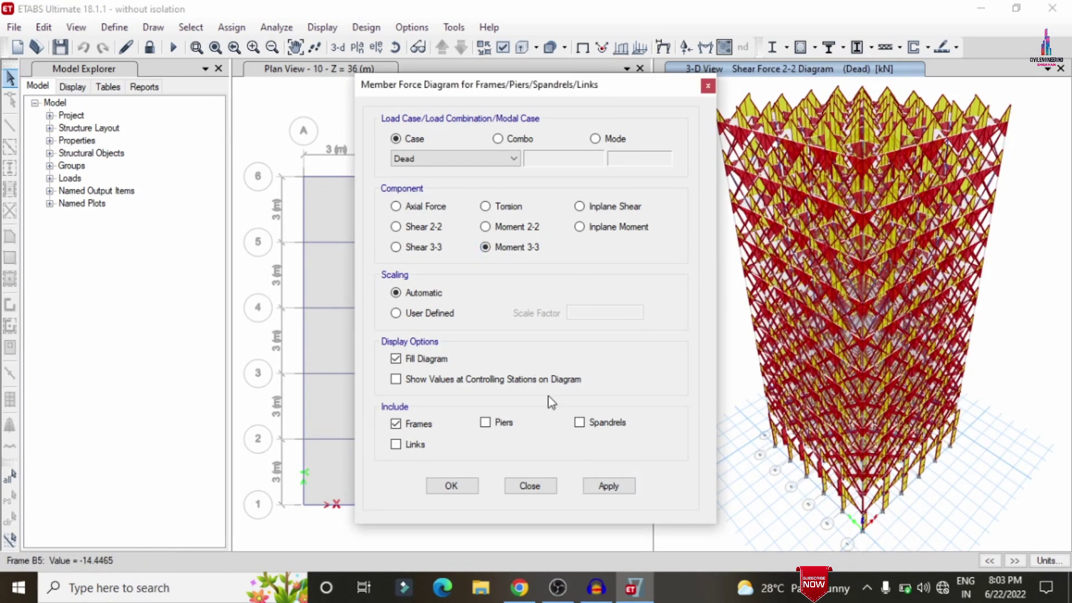
click(607, 486)
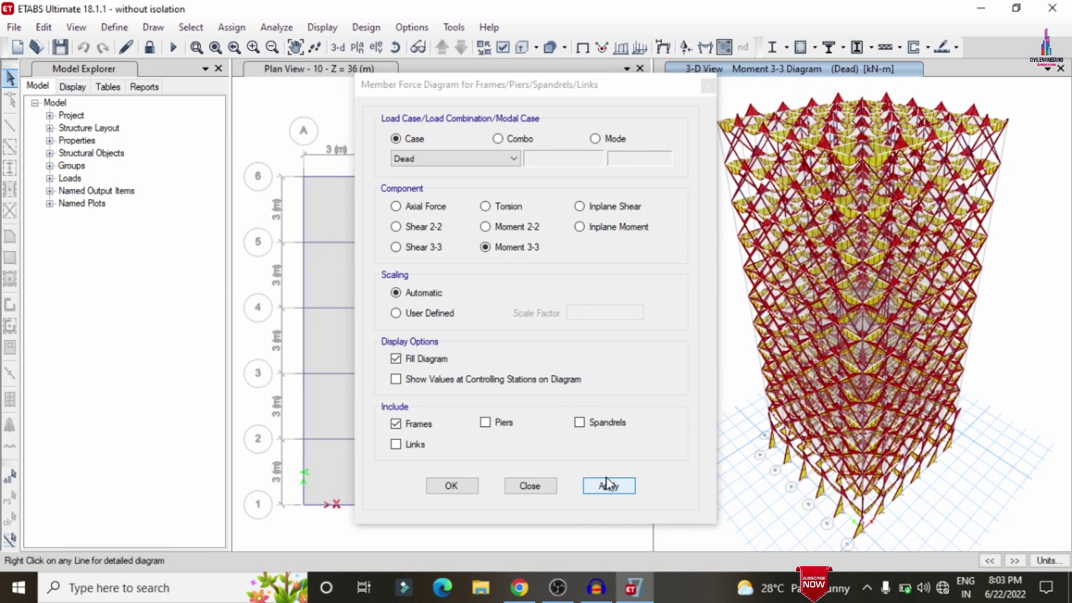
click(500, 207)
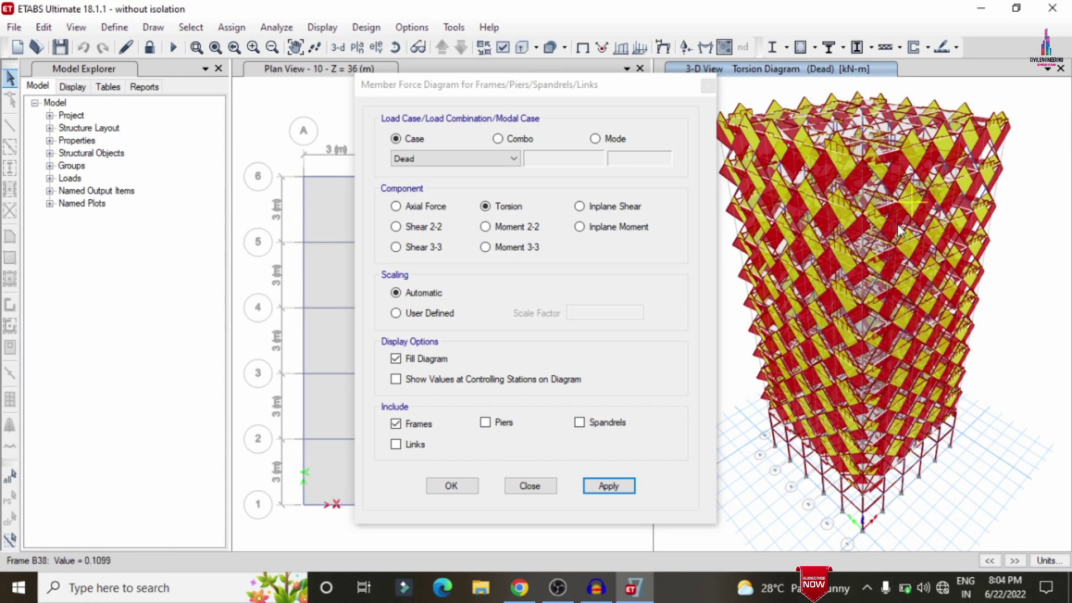
click(710, 87)
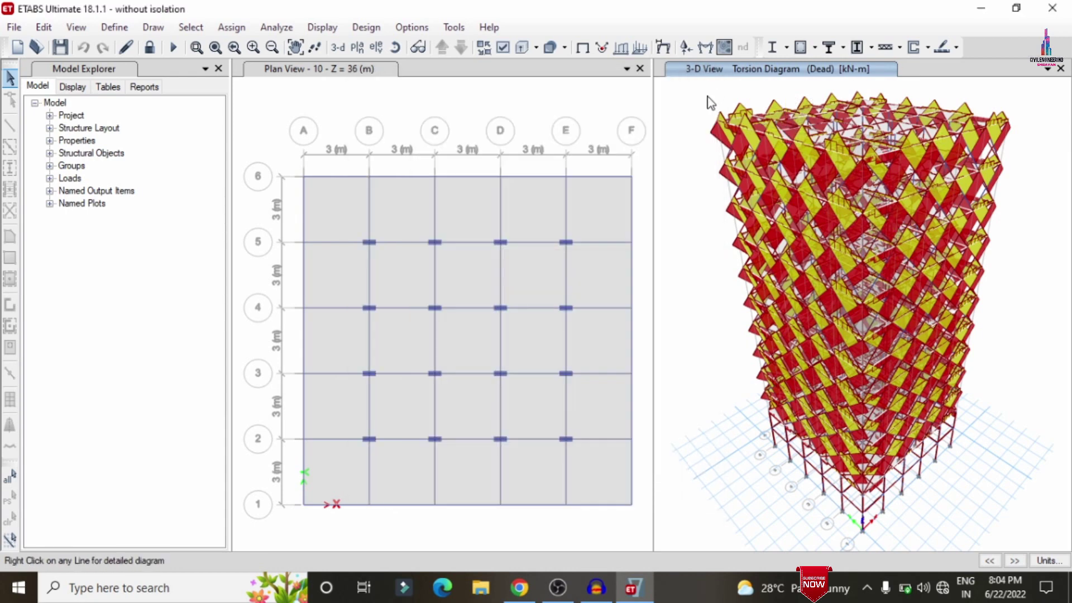
Show the plan window as a 3-D view with extruded shells and orbit the building
click(541, 94)
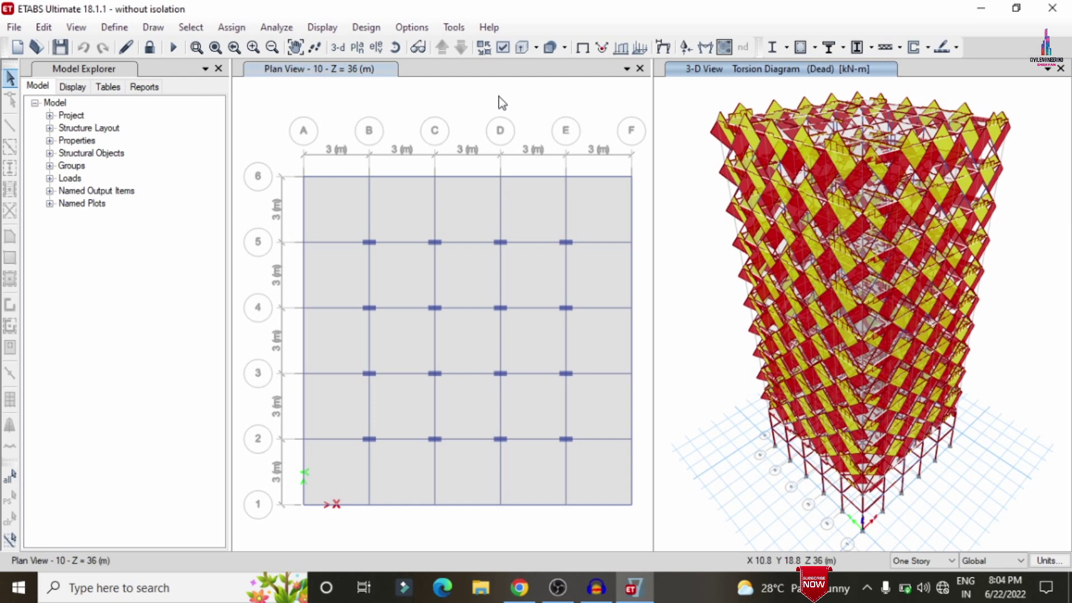
click(347, 49)
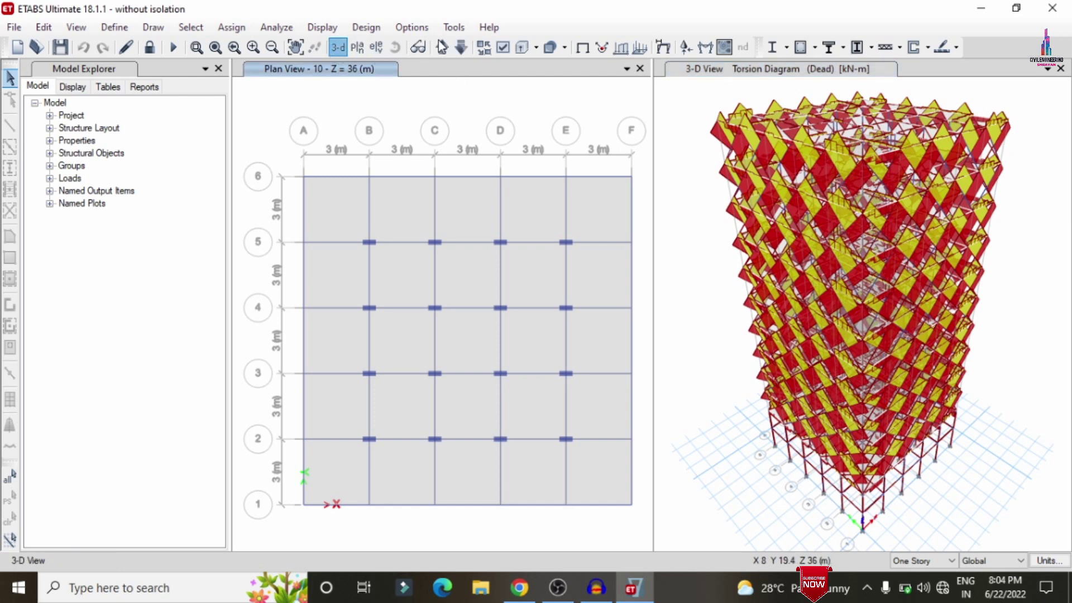
click(504, 48)
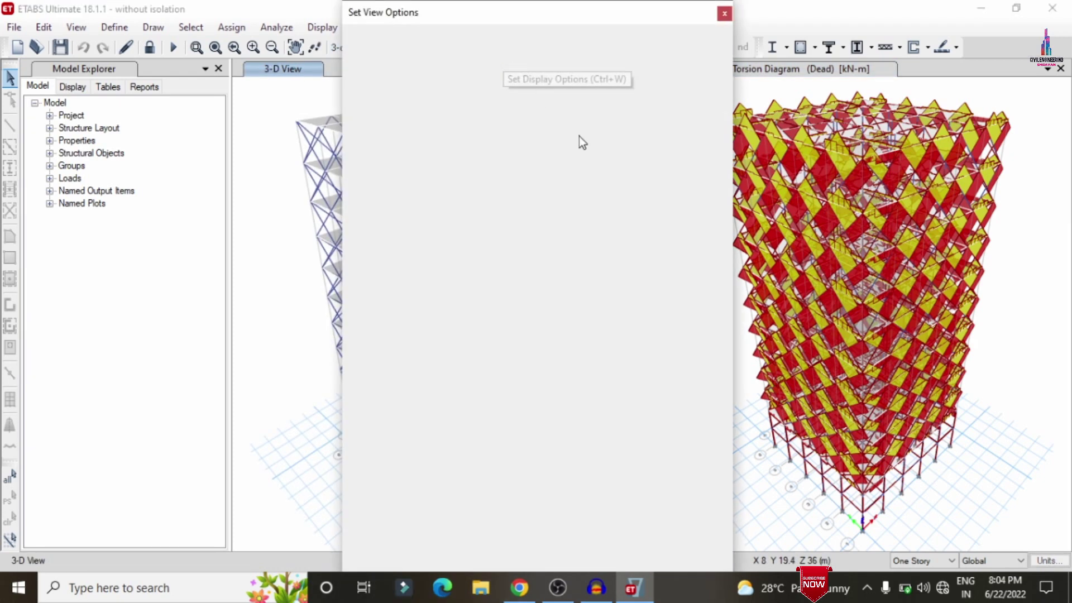
click(571, 221)
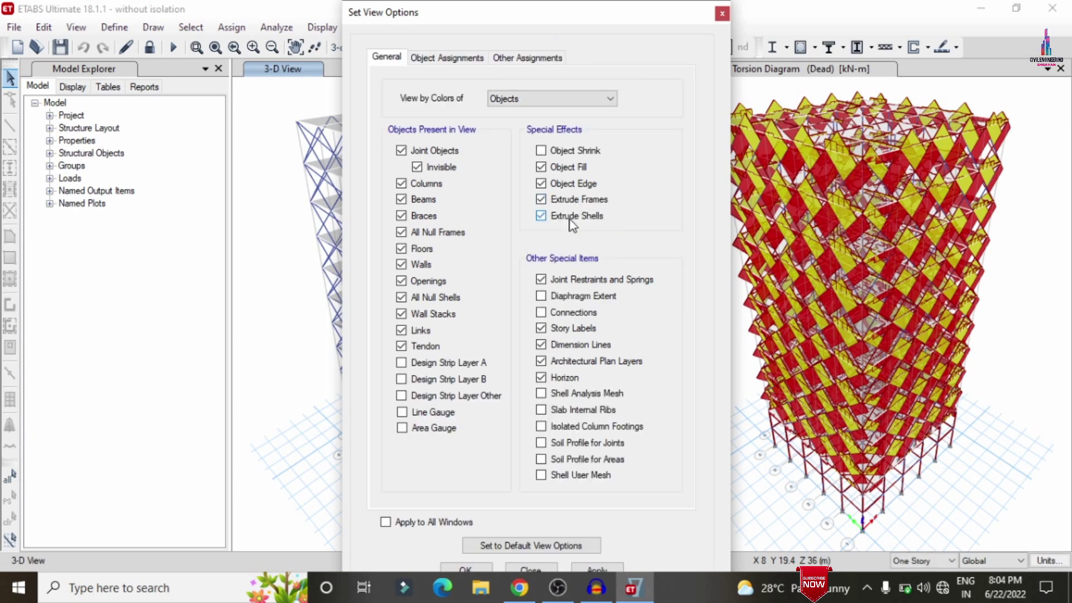
click(597, 567)
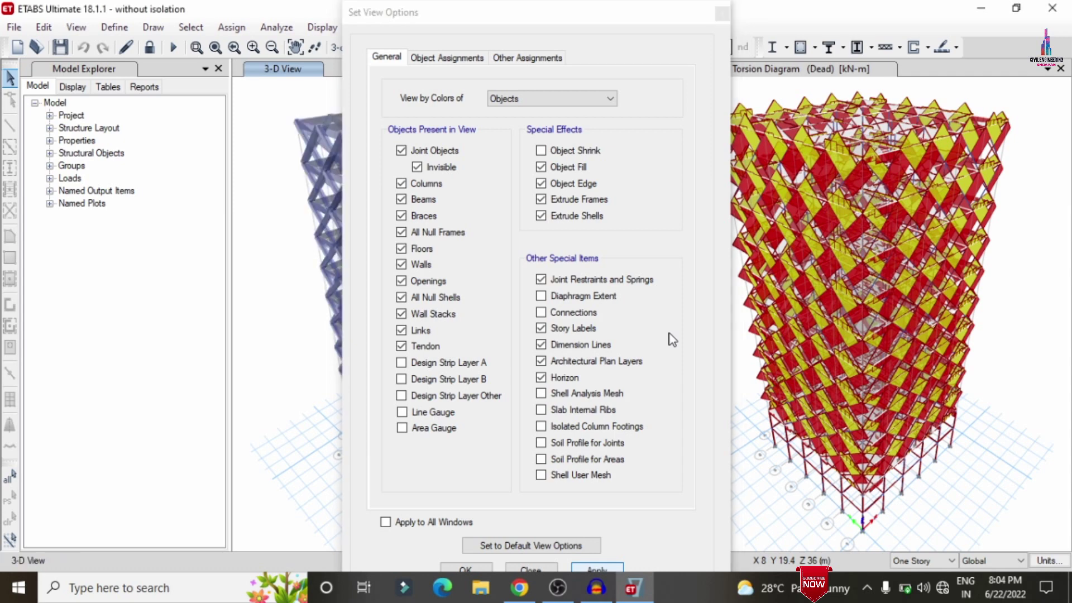
click(724, 12)
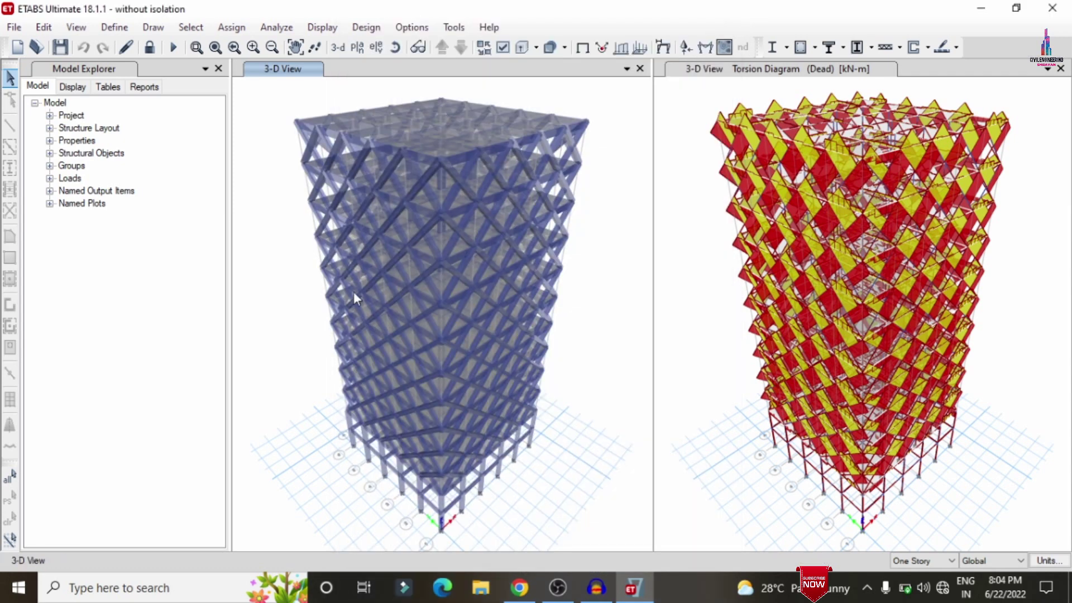
click(390, 48)
drag(332, 478, 285, 485)
drag(249, 486, 610, 256)
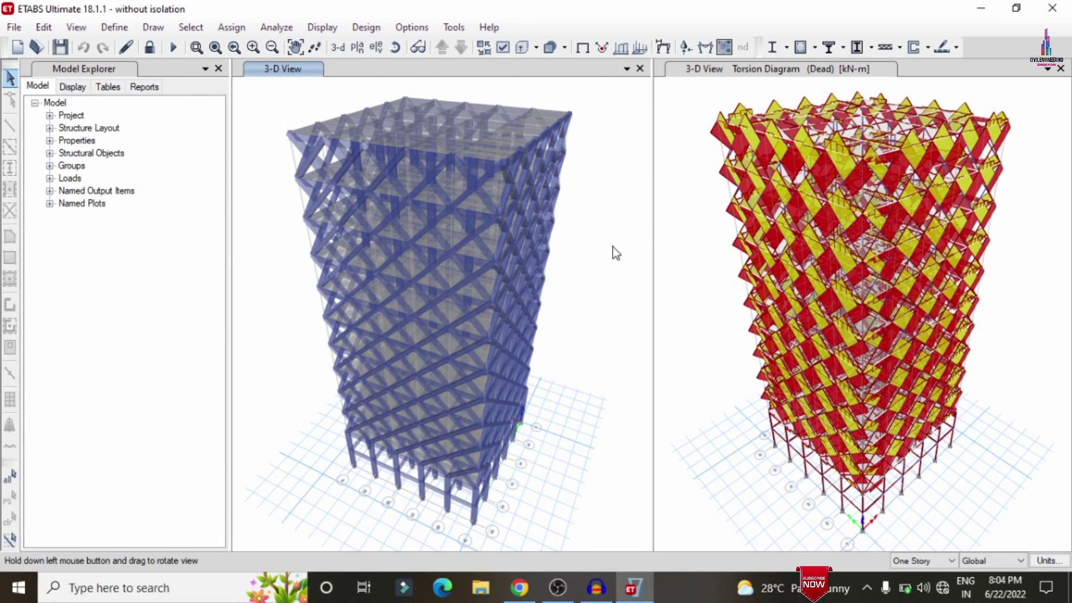
Unlock the model, discarding analysis results, and bring up Add Design Strips
click(148, 47)
click(575, 360)
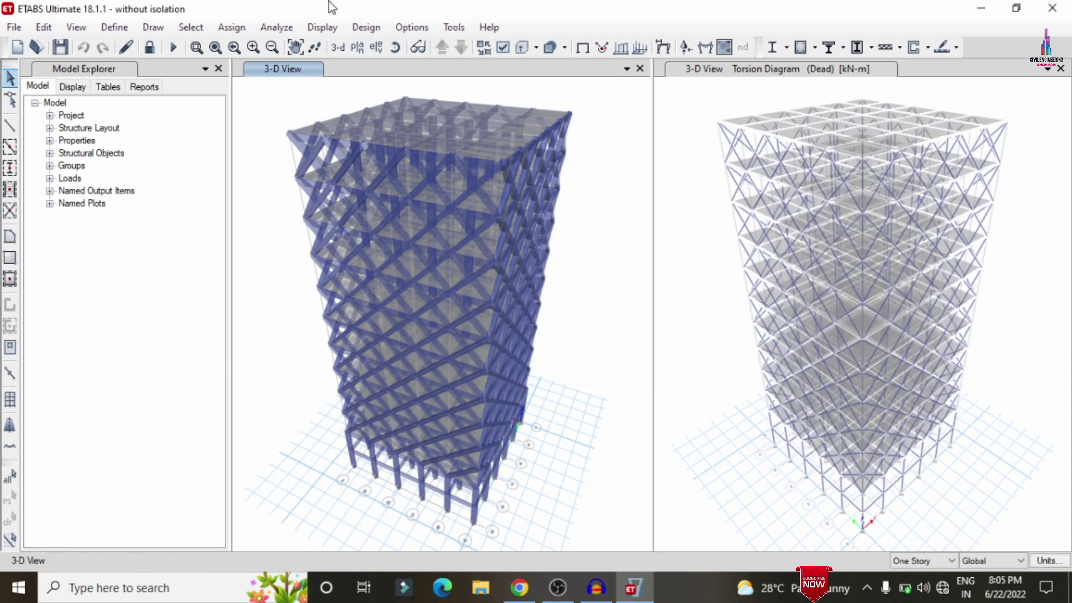
click(50, 29)
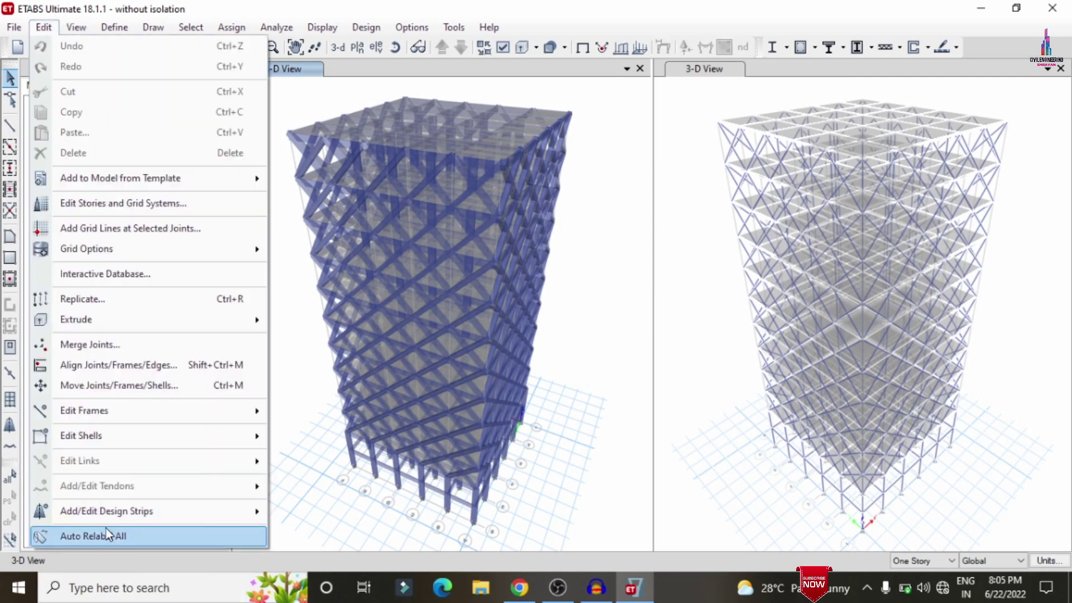
mouse_move(106, 513)
click(373, 522)
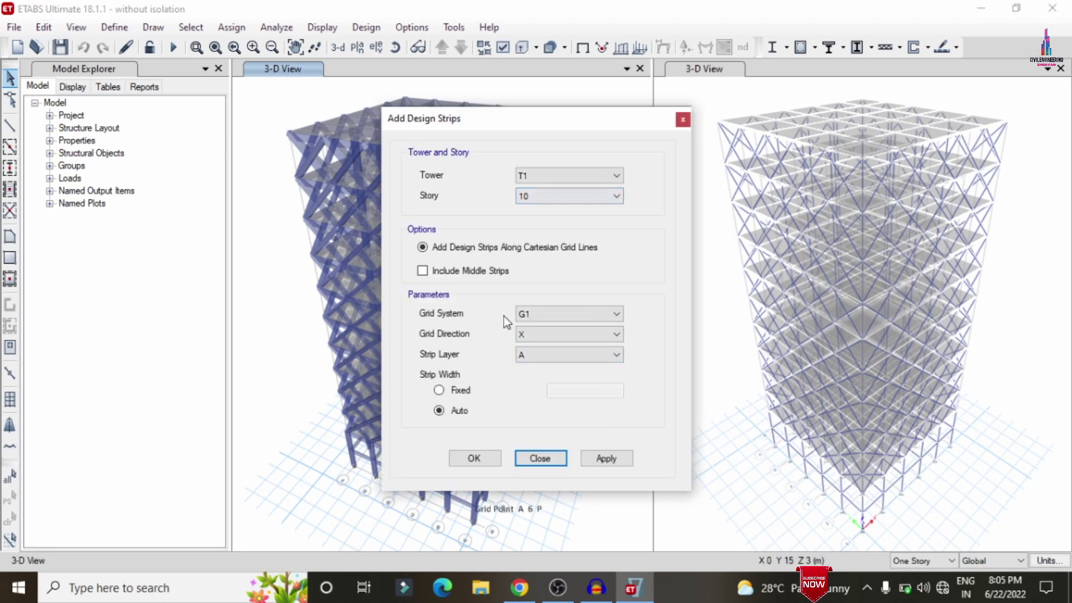
Add story 10 design strips: X direction on layer A and Y direction on layer B
click(591, 458)
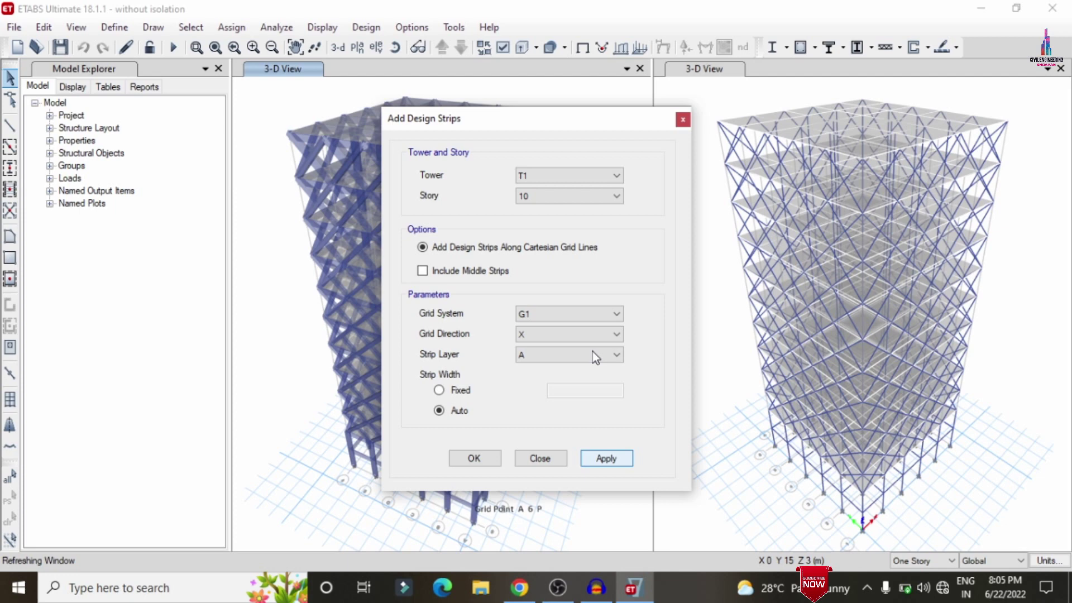
click(615, 334)
click(556, 357)
click(556, 358)
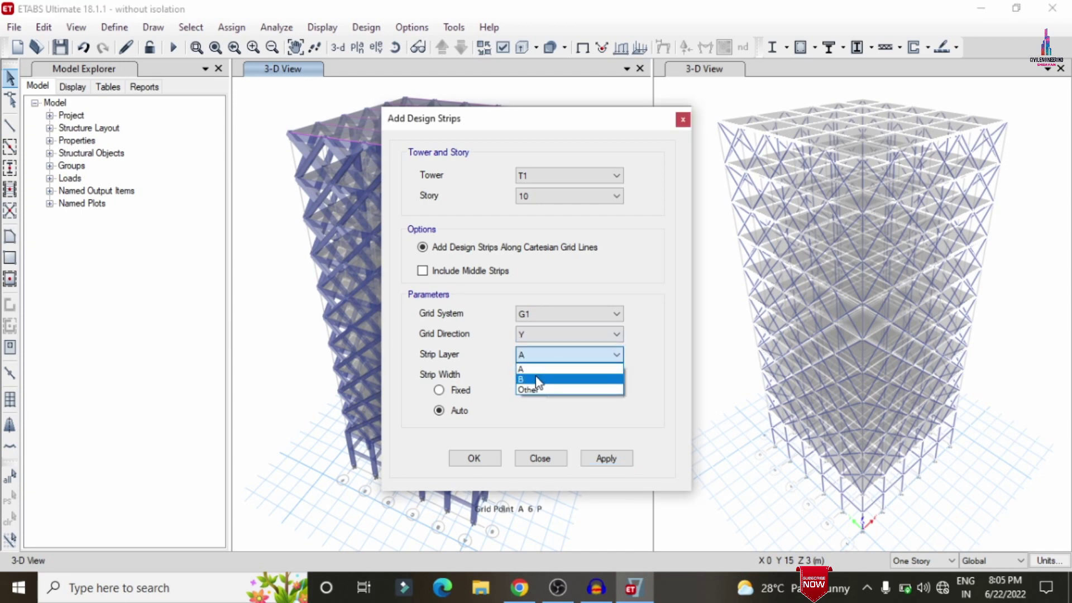
click(531, 378)
click(587, 458)
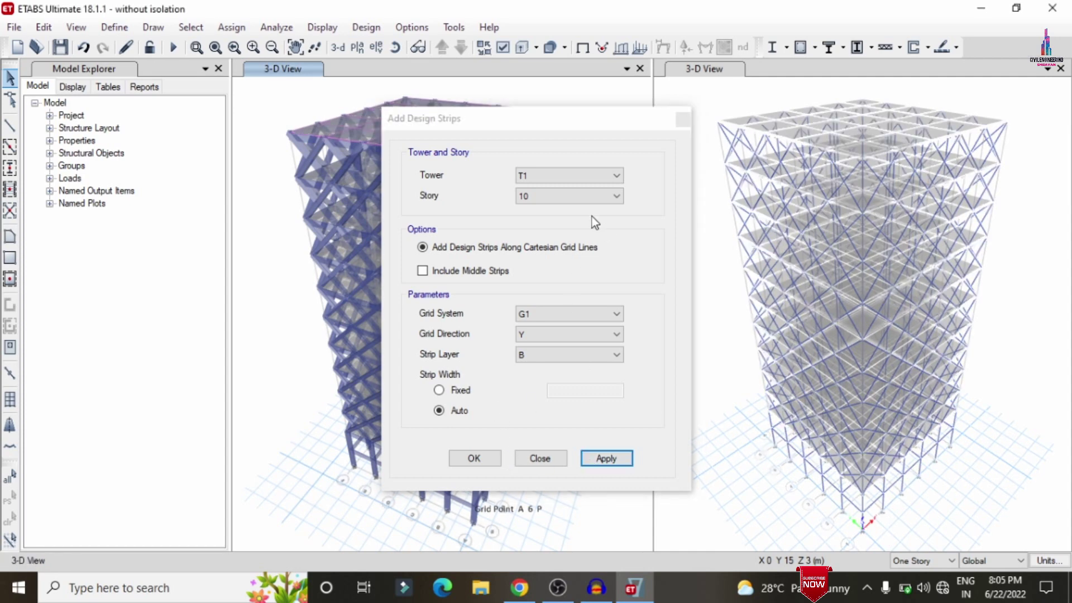
Add X-direction design strips on layer A to story 5
click(577, 199)
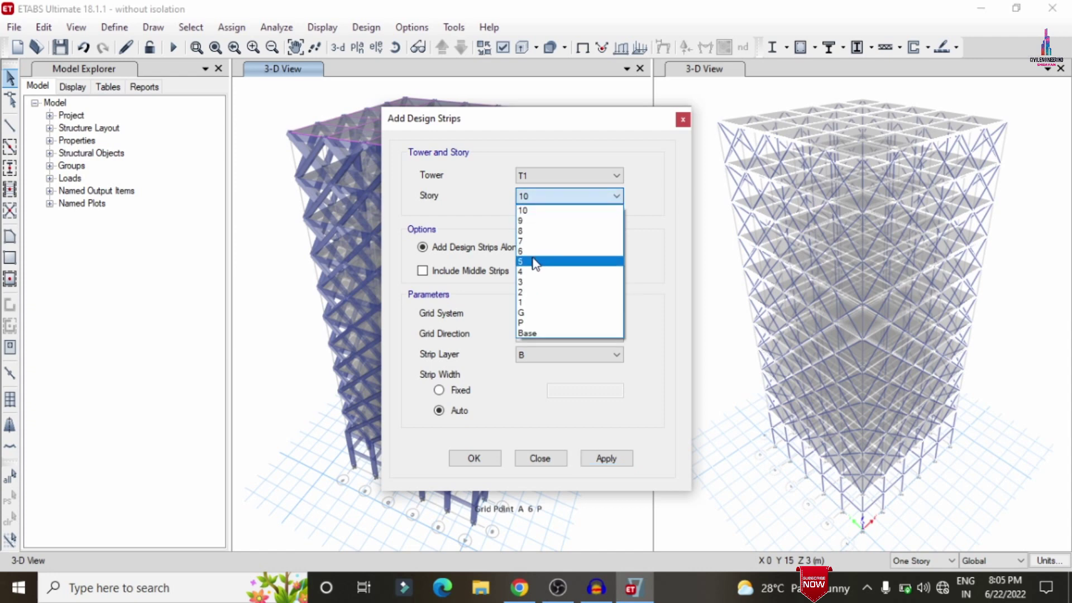
click(535, 263)
click(558, 335)
click(538, 347)
click(538, 358)
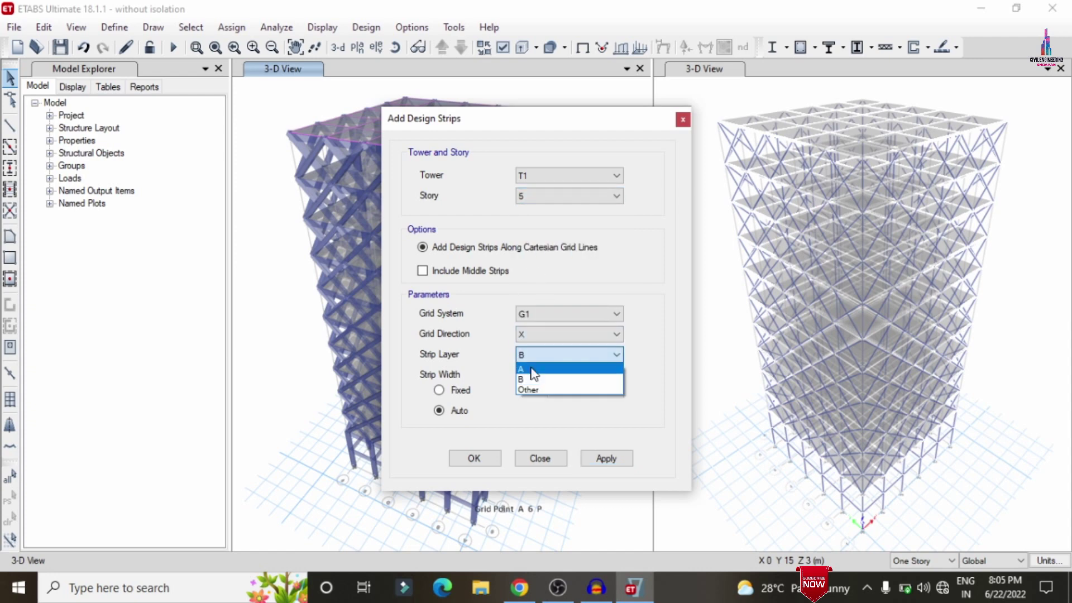
click(533, 369)
click(605, 457)
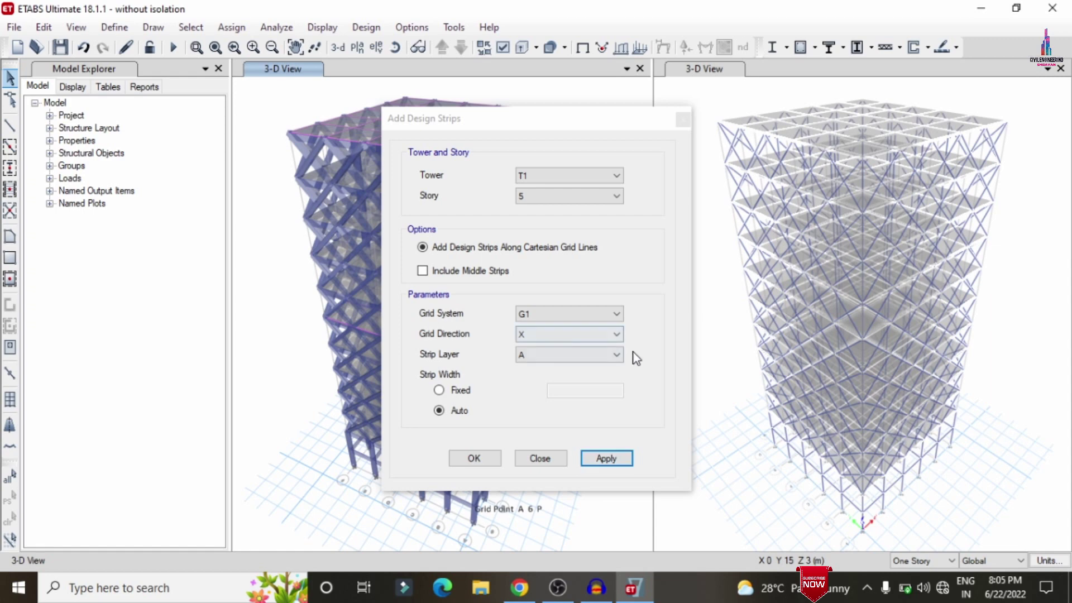
Add Y-direction design strips on layer B to story 5 and confirm
click(617, 334)
click(551, 362)
click(553, 364)
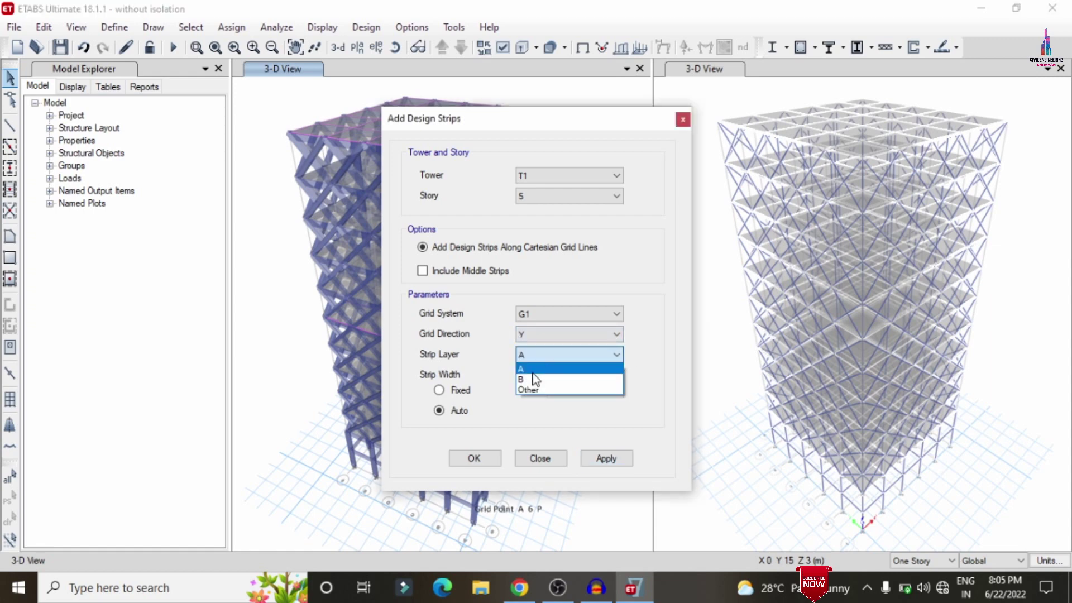
click(530, 385)
click(603, 459)
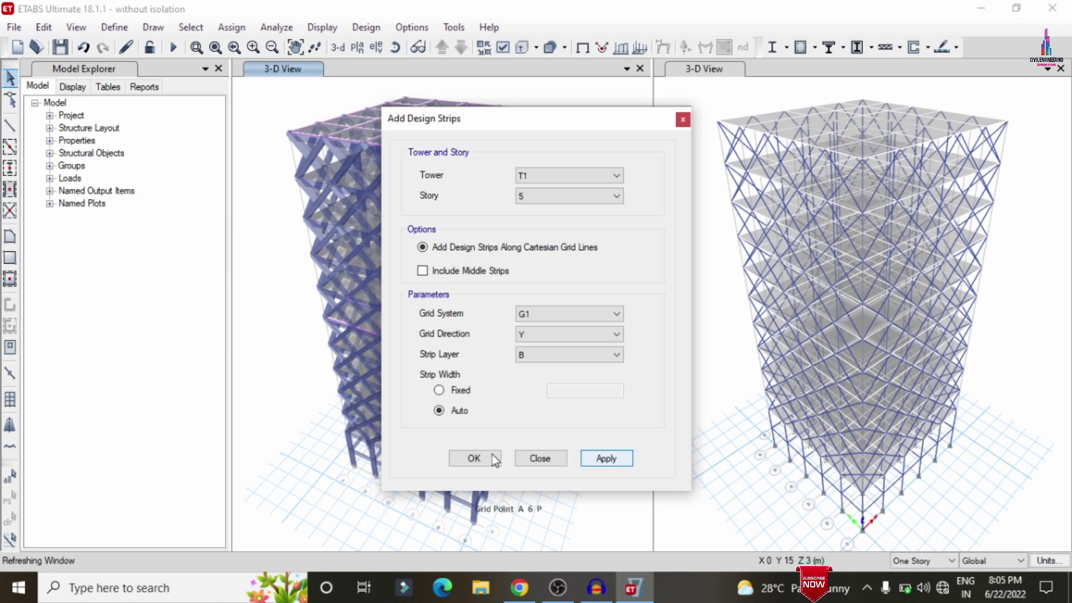
click(473, 460)
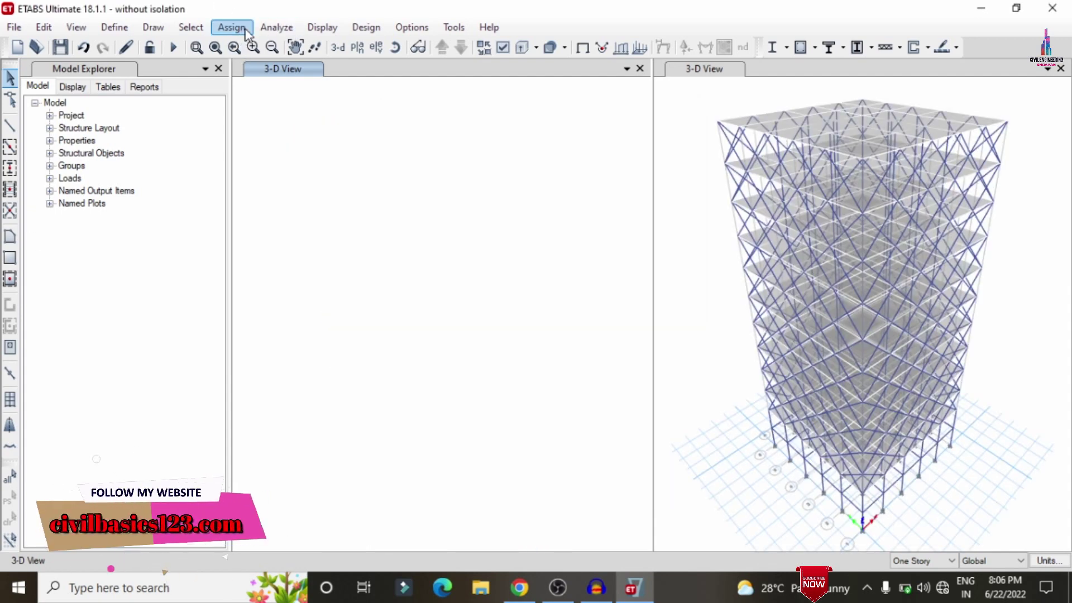
Re-run the analysis for all load cases with the new design strips
click(277, 27)
click(336, 91)
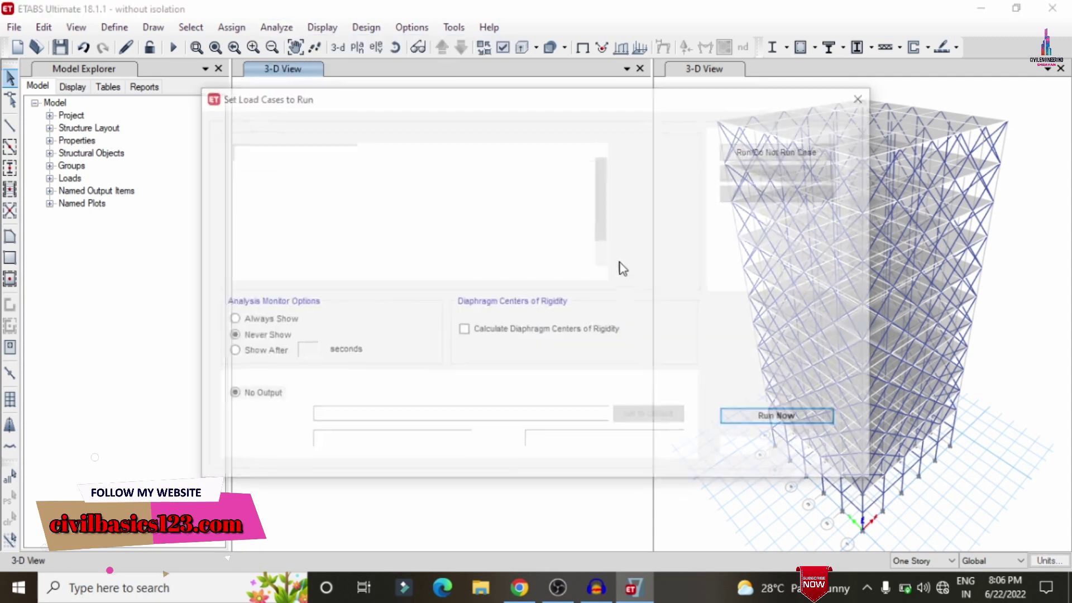
click(738, 418)
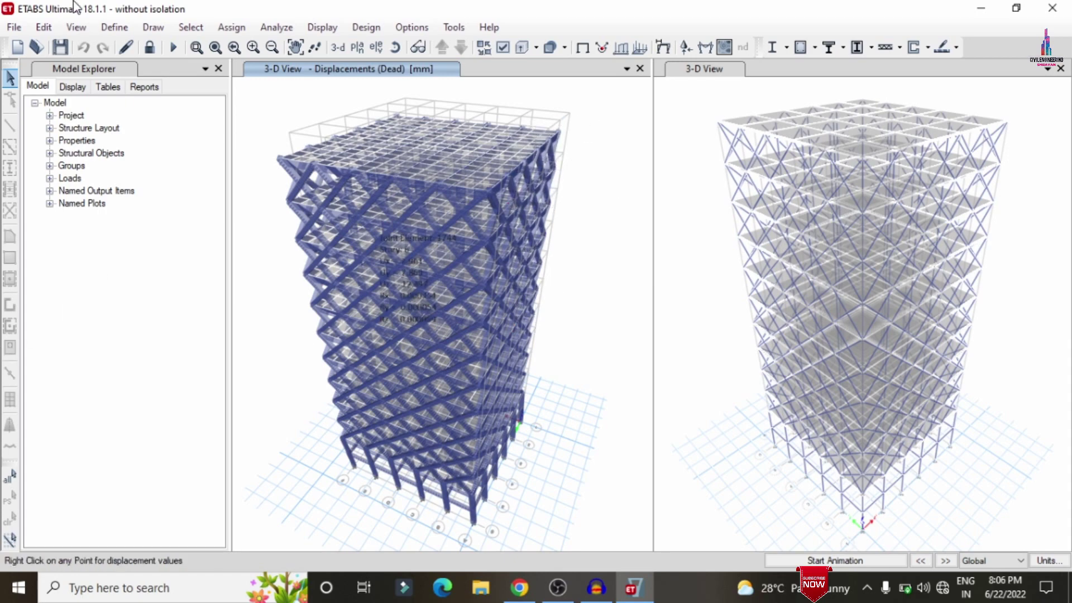
Accept the IS 456:2000 concrete frame design preferences
click(361, 32)
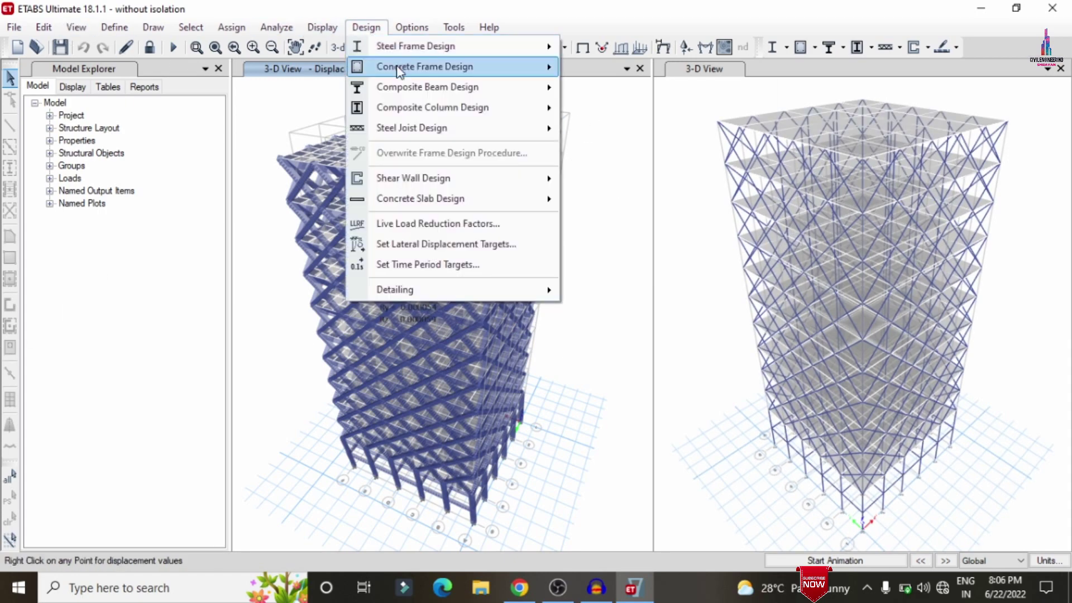
mouse_move(401, 70)
click(738, 73)
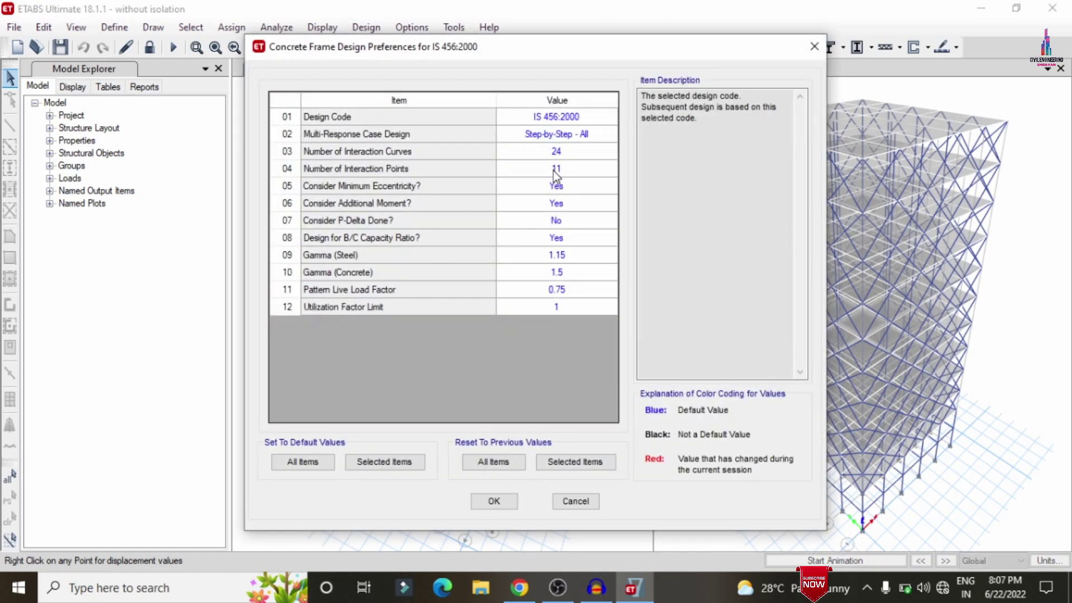
click(499, 512)
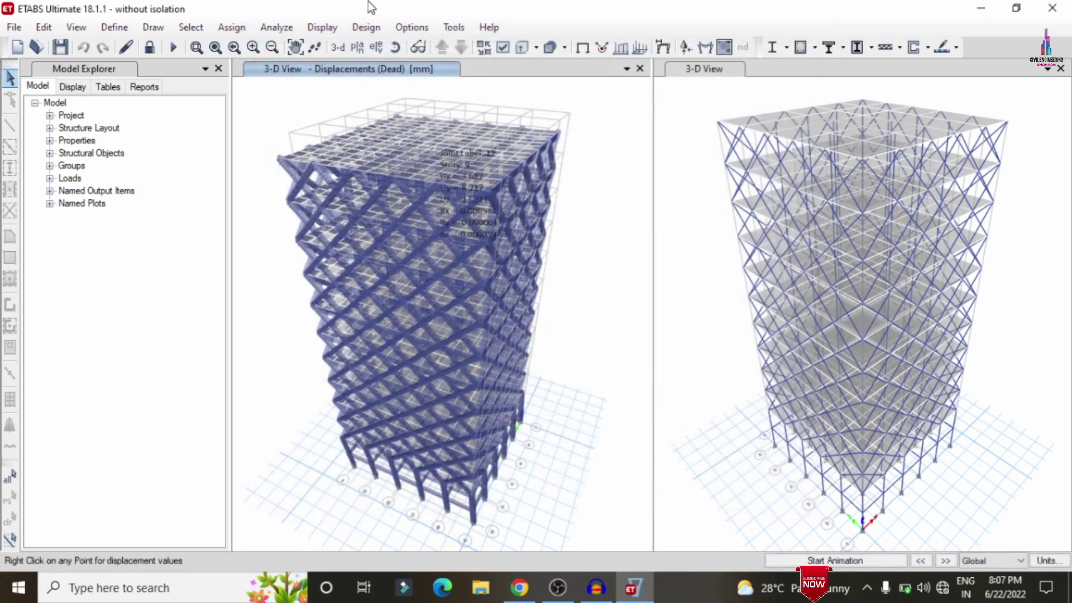
Start the concrete frame design check
click(366, 26)
mouse_move(385, 66)
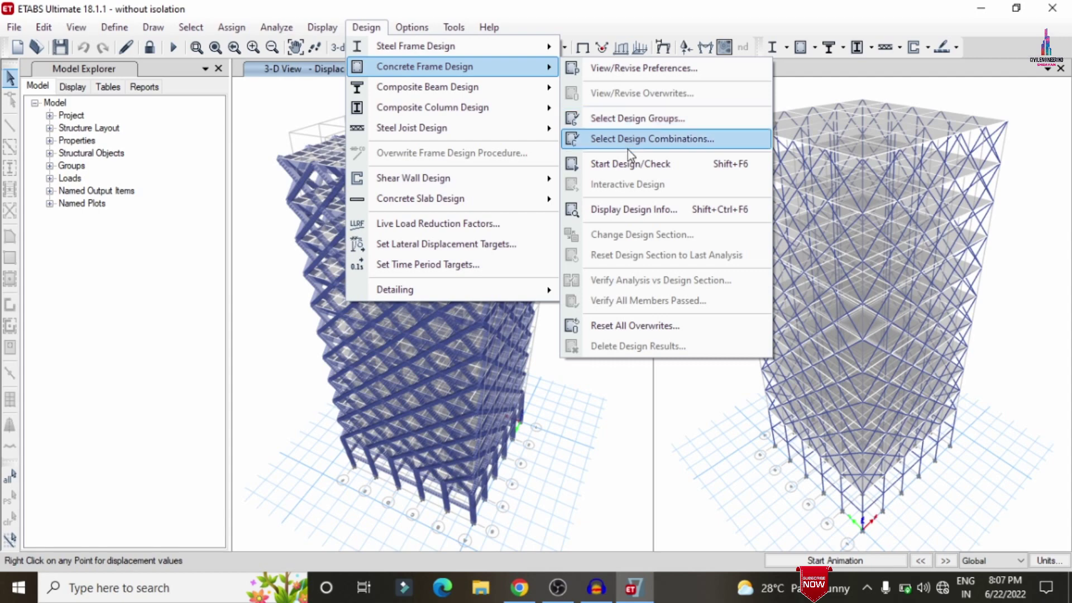
click(630, 163)
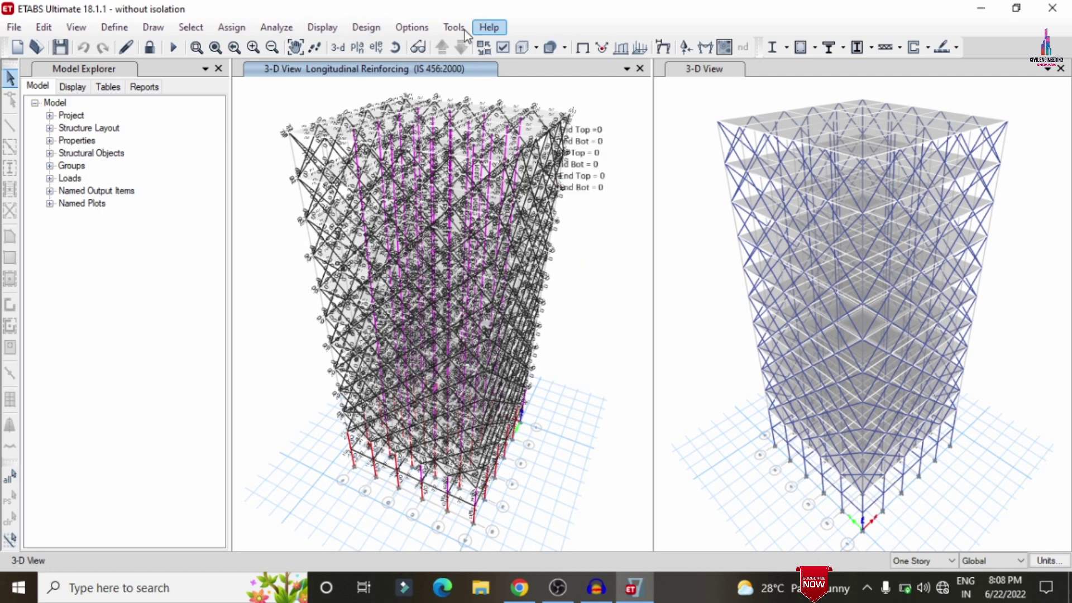
Select stories 10 and 5 for slab design and run the slab strip design
click(378, 31)
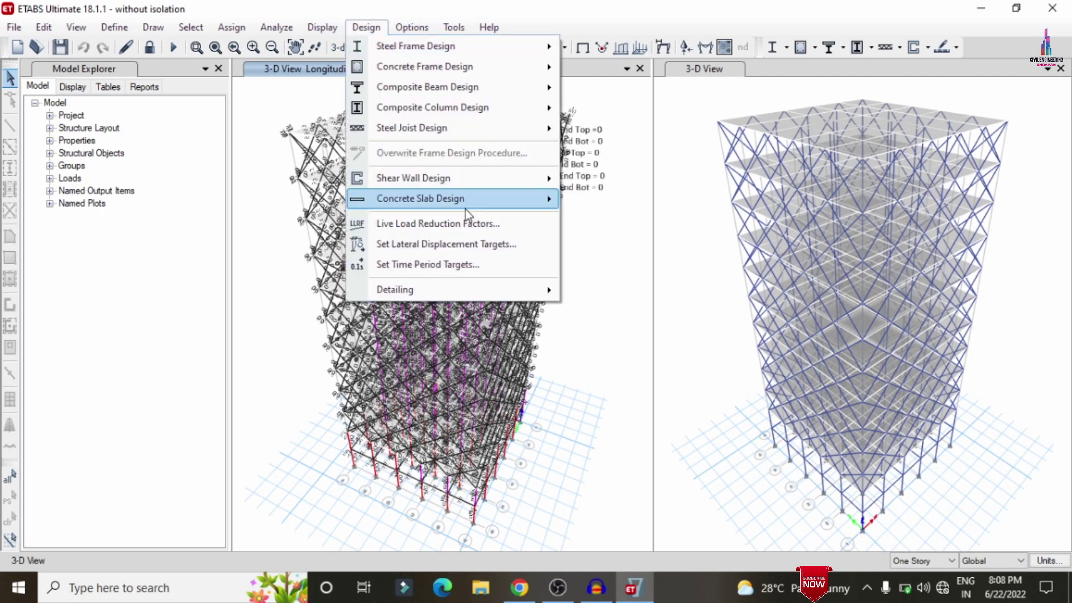
mouse_move(464, 207)
click(598, 202)
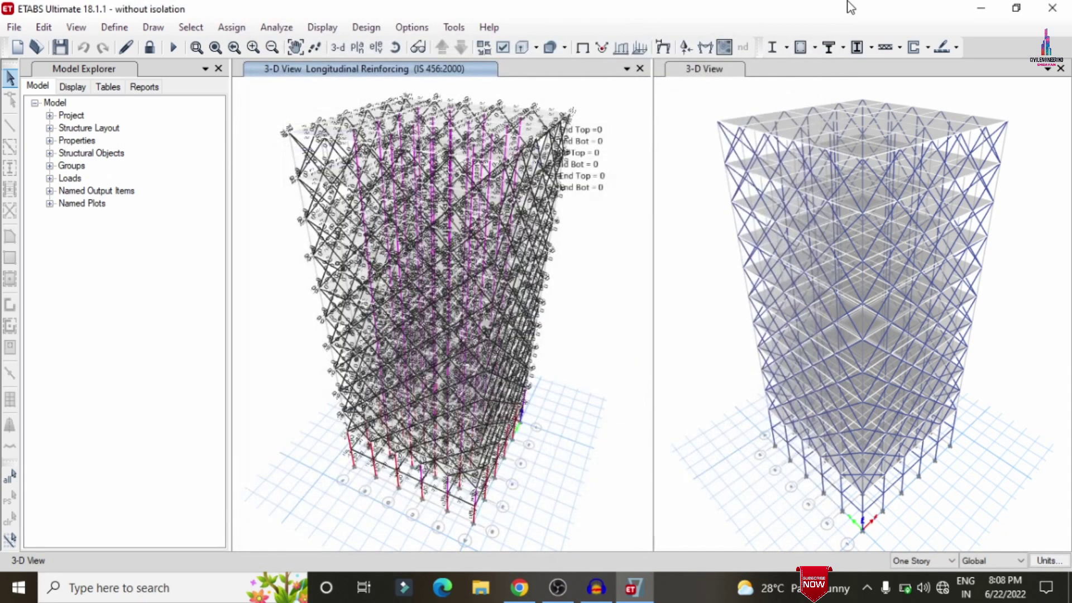
click(957, 48)
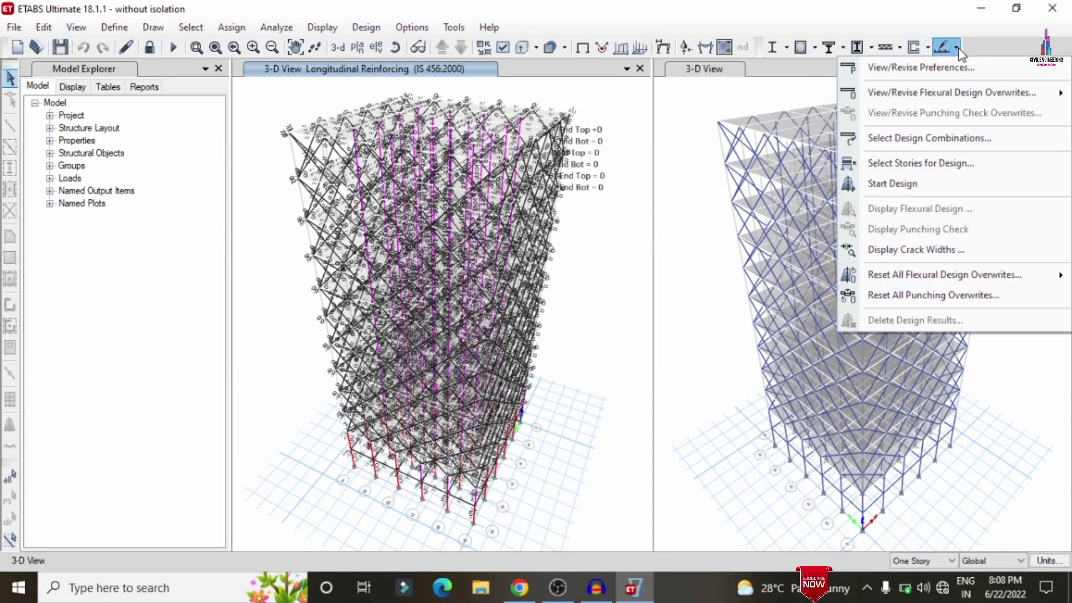
click(929, 162)
click(462, 129)
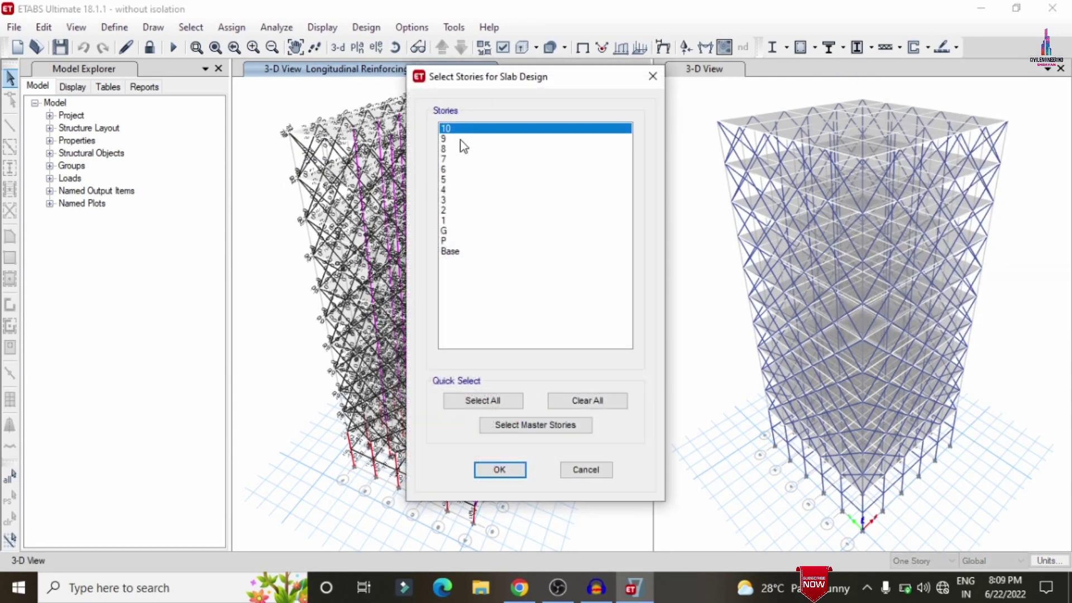
ctrl+click(466, 180)
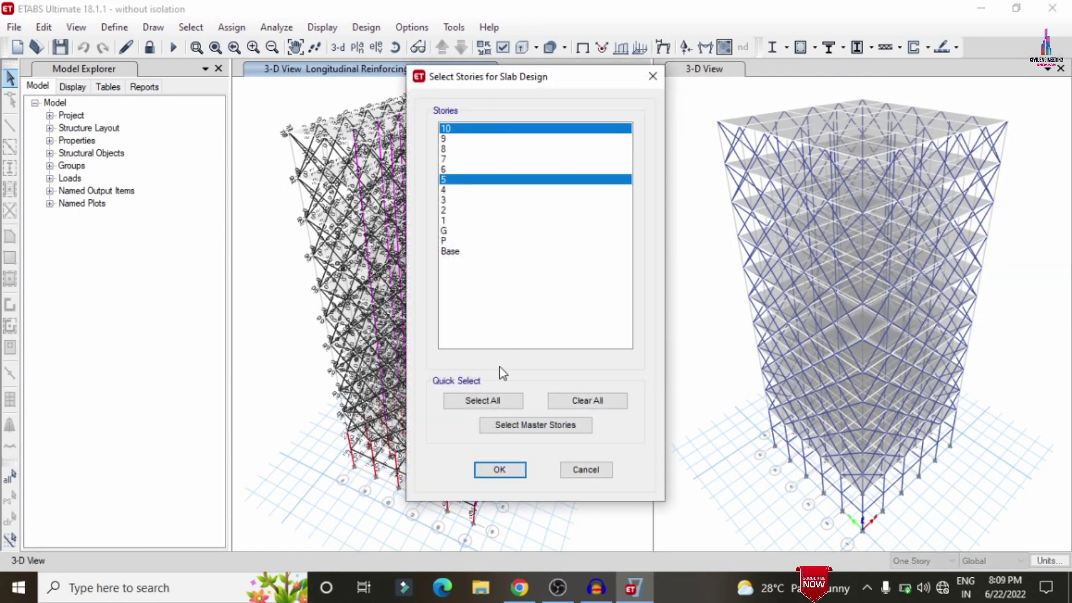
click(499, 471)
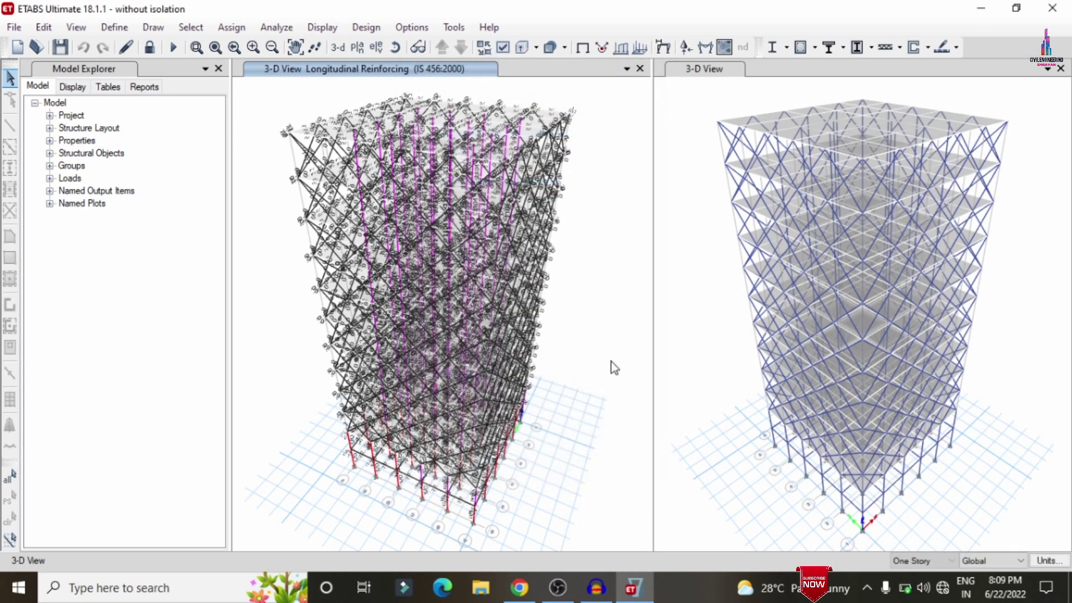
click(955, 49)
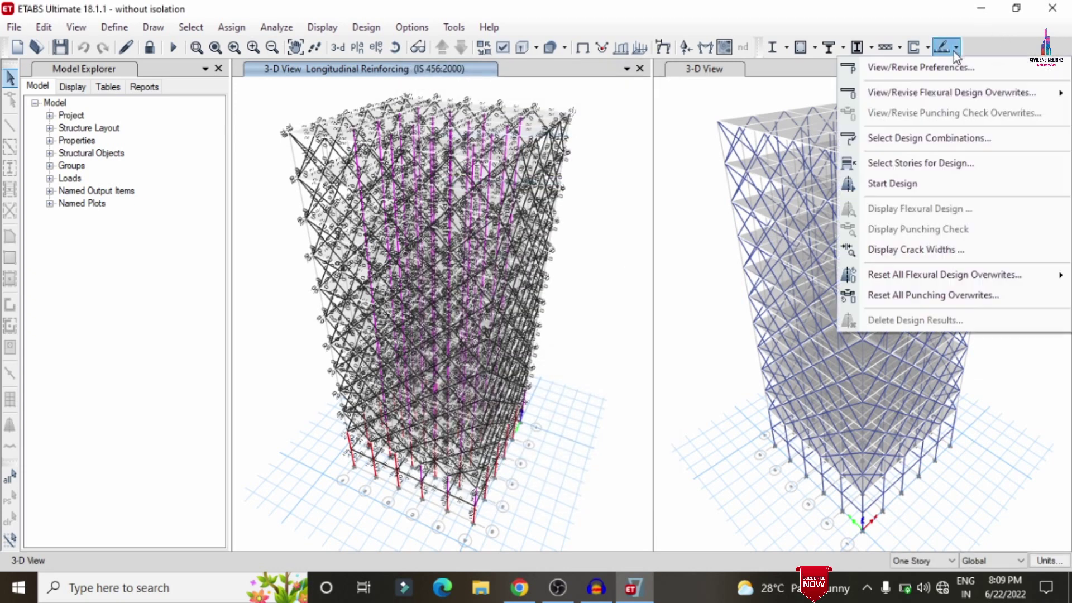
click(879, 189)
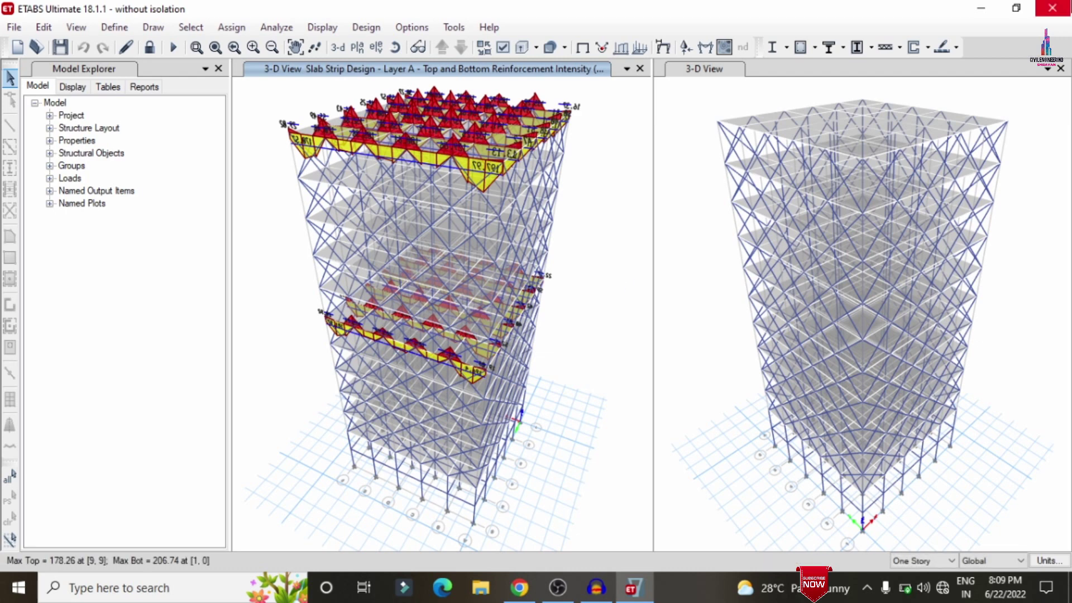
Close ETABS, then launch CSiDetail in a maximized window
click(1052, 8)
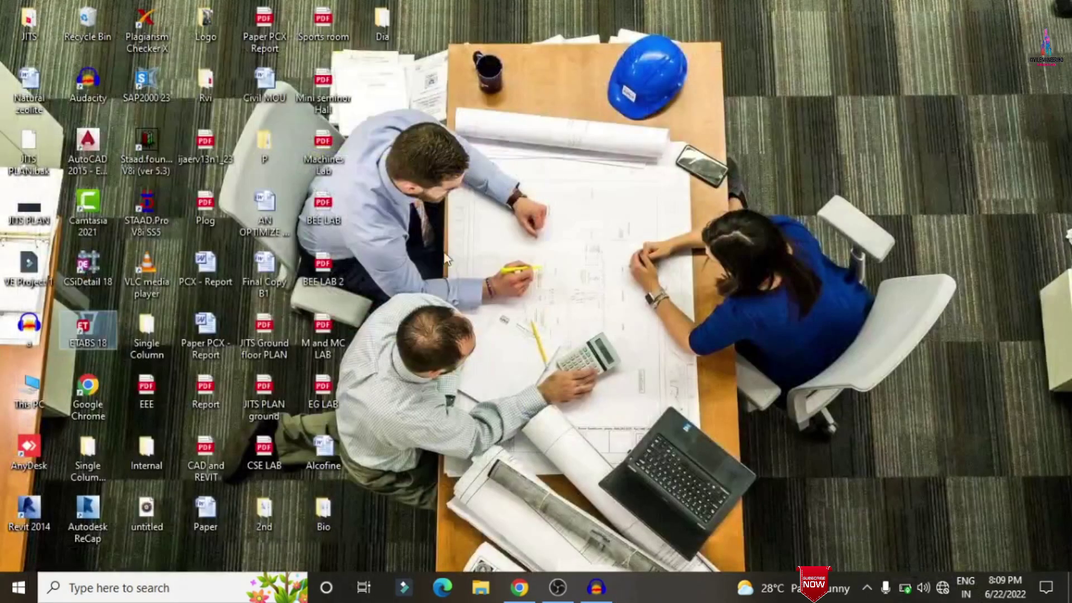
double_click(86, 265)
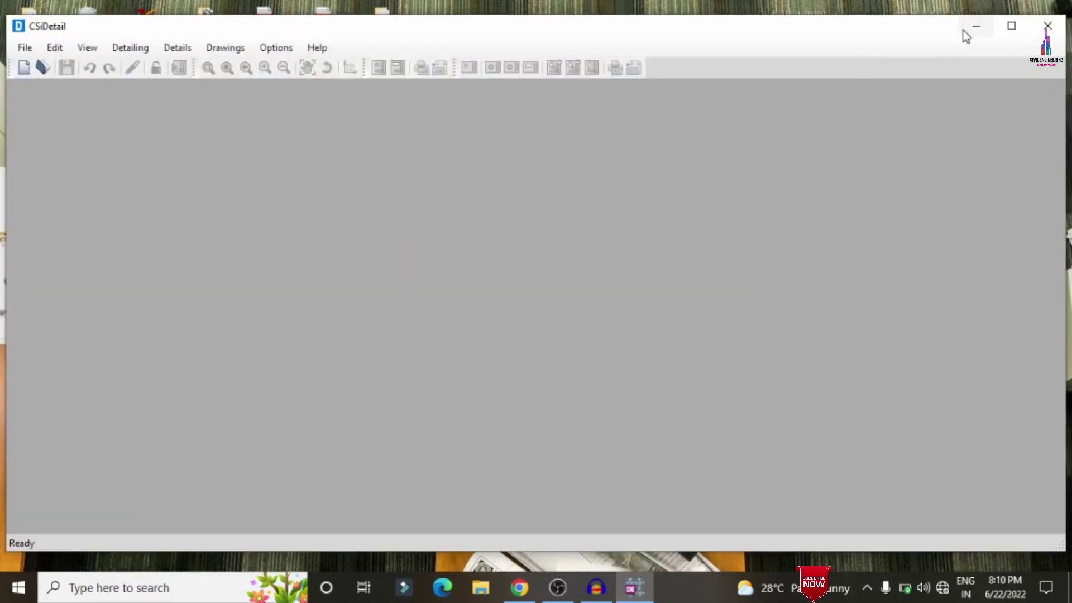
click(1012, 25)
Start a New Detailing from Desktop\Dia\without isolation.EDB
click(18, 27)
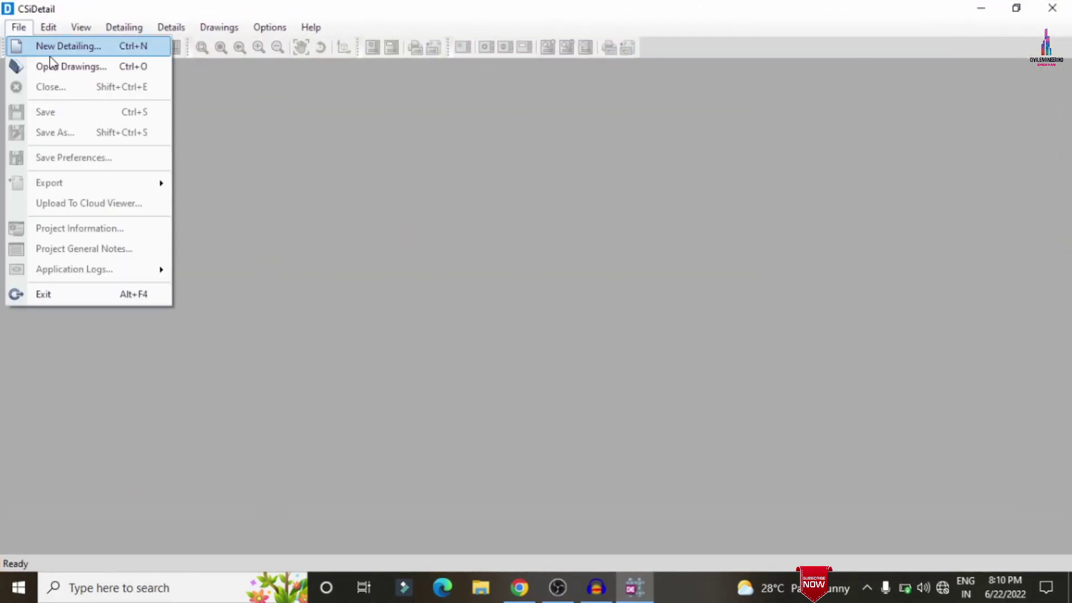
click(50, 54)
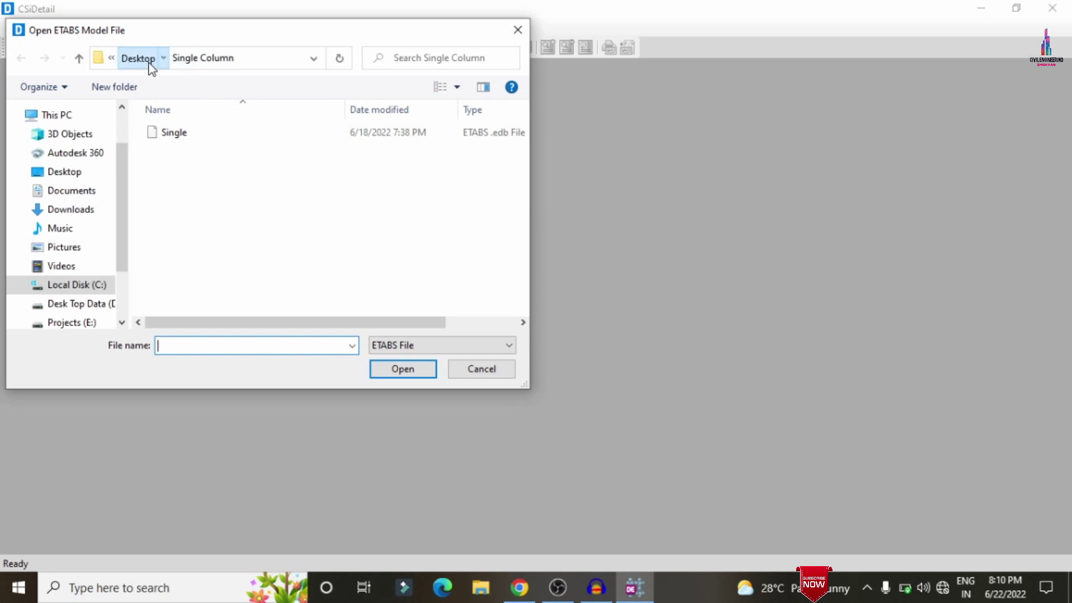
click(149, 63)
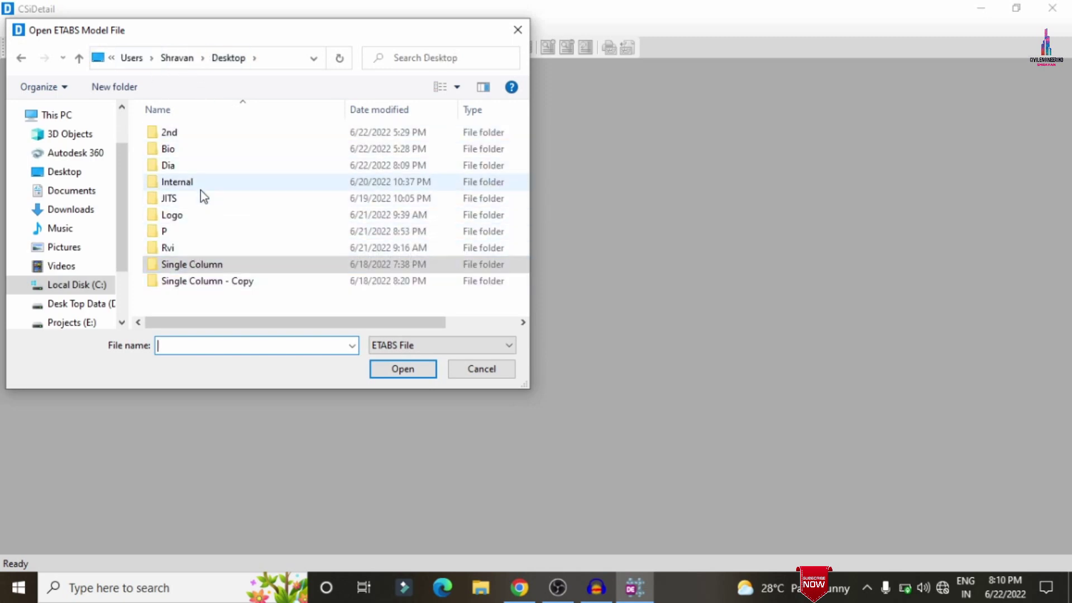
double_click(189, 166)
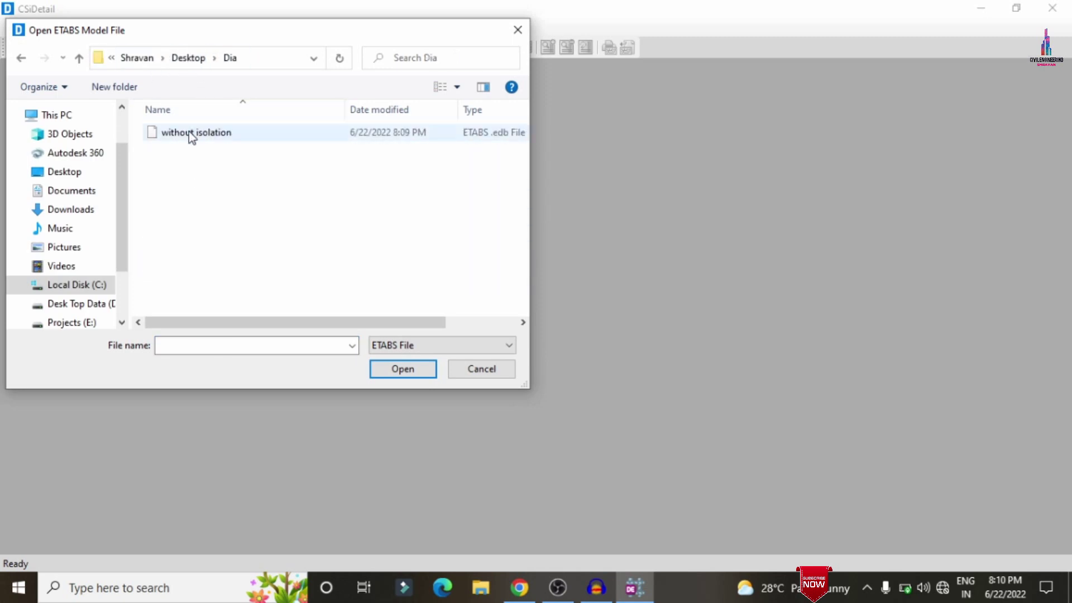
double_click(189, 133)
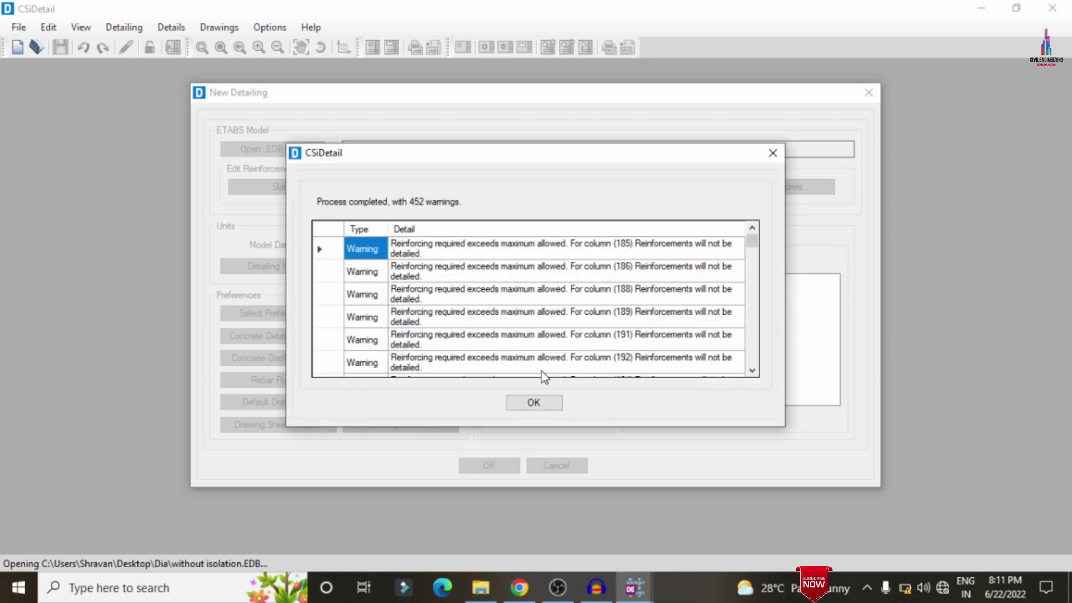
Set detailing units to rebar set SI (25), Kilonewton force and Ton rebar weight
click(549, 401)
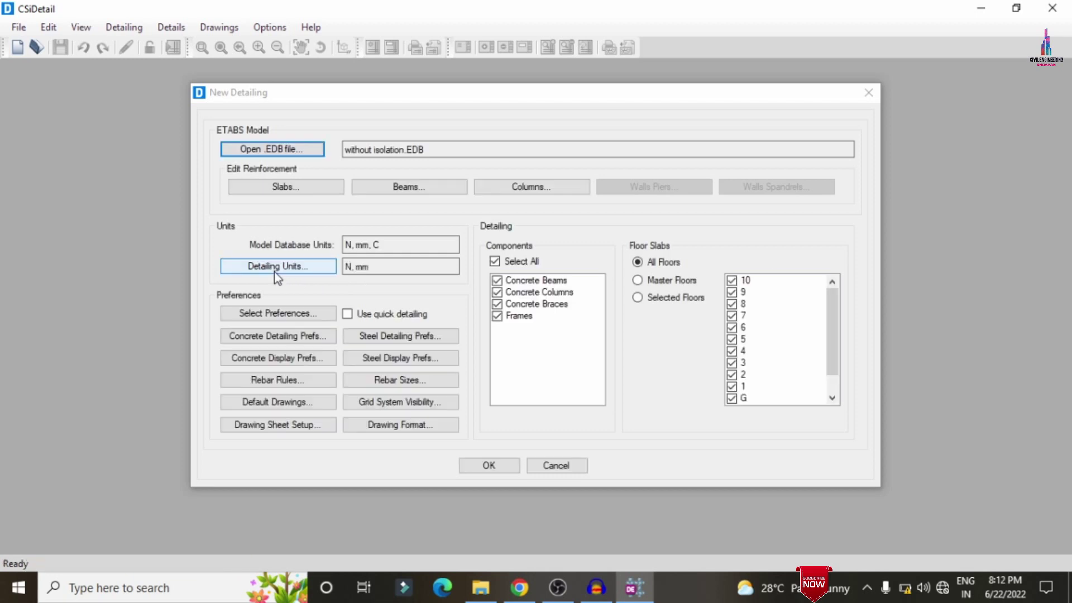
click(273, 271)
click(457, 215)
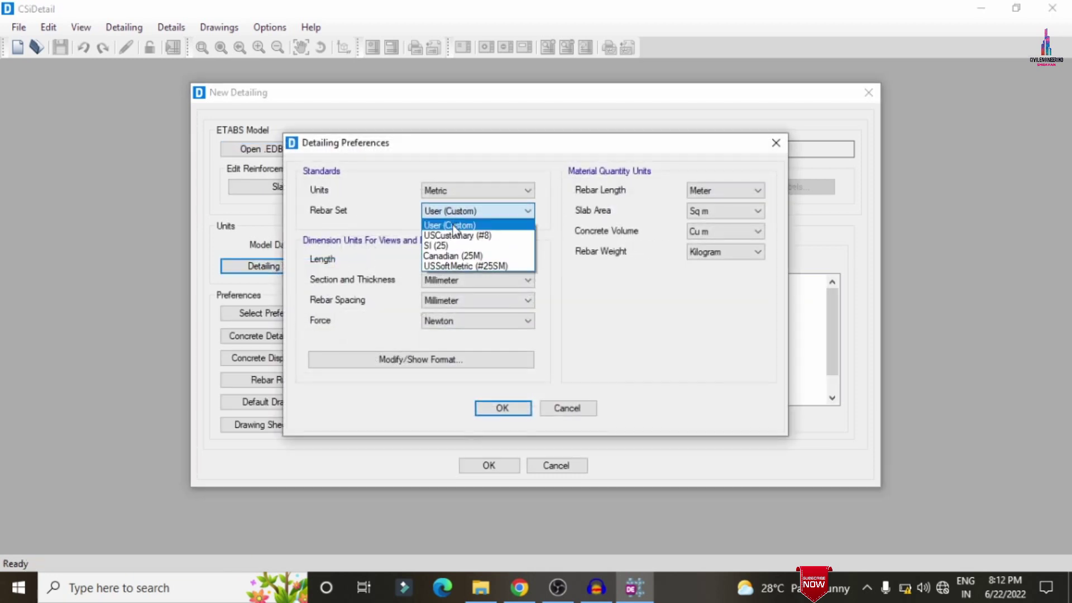
click(447, 246)
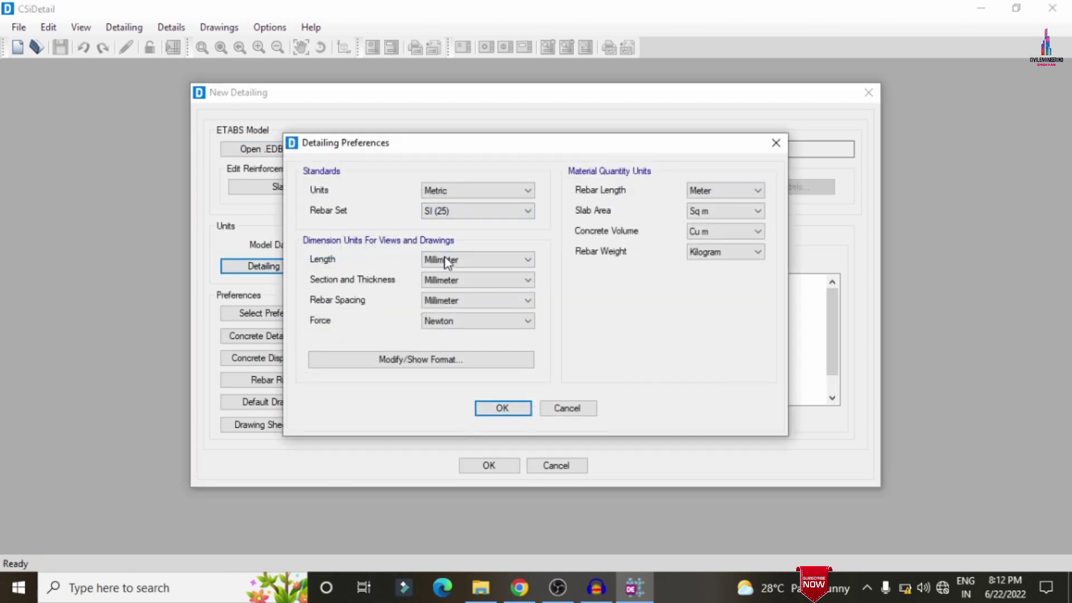
click(447, 321)
click(455, 355)
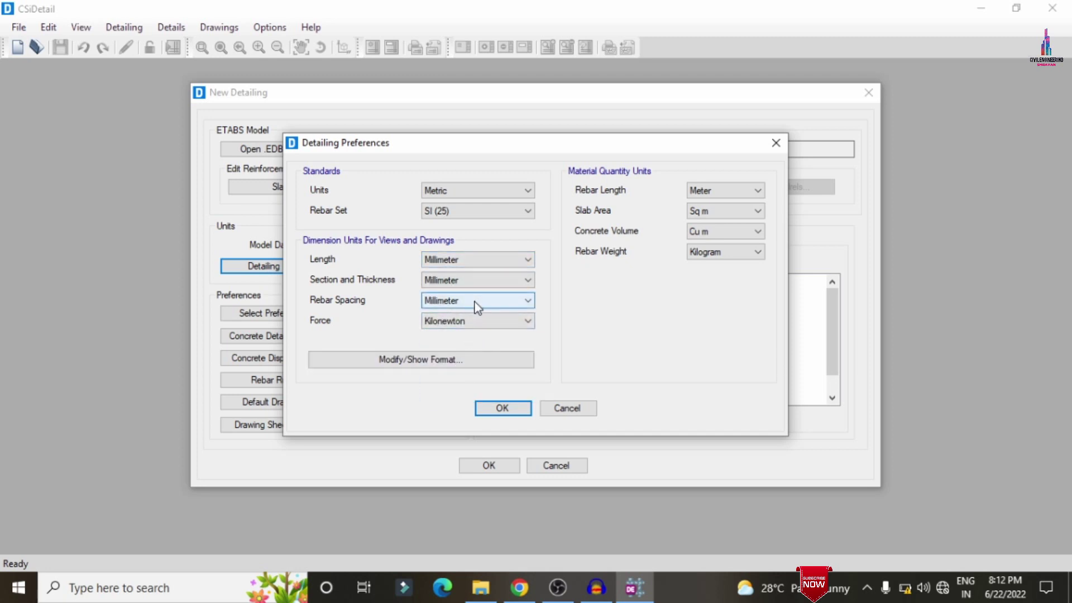
click(744, 254)
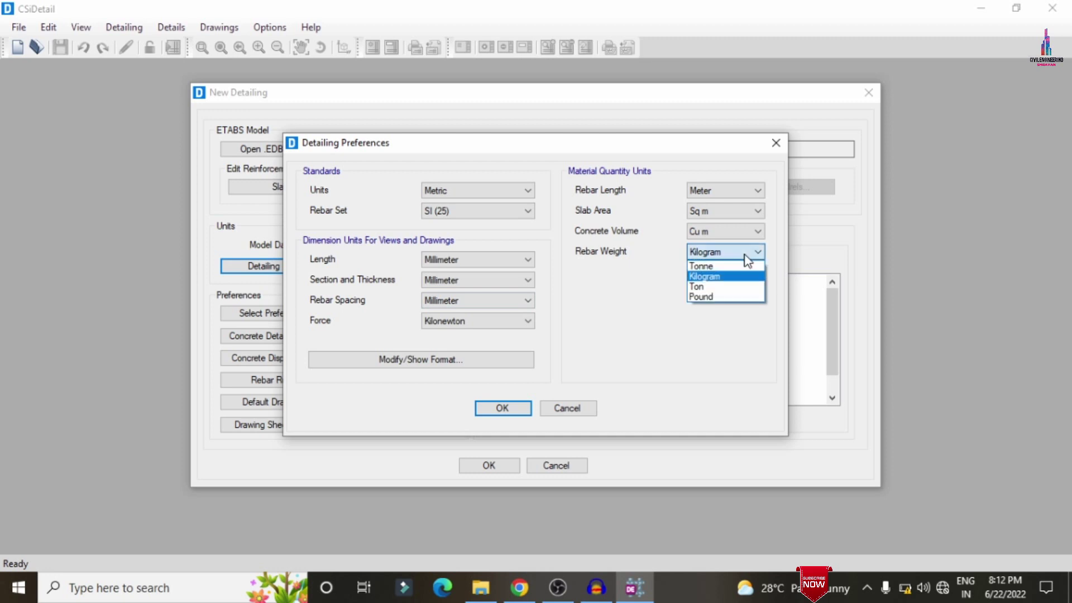
click(712, 287)
click(503, 408)
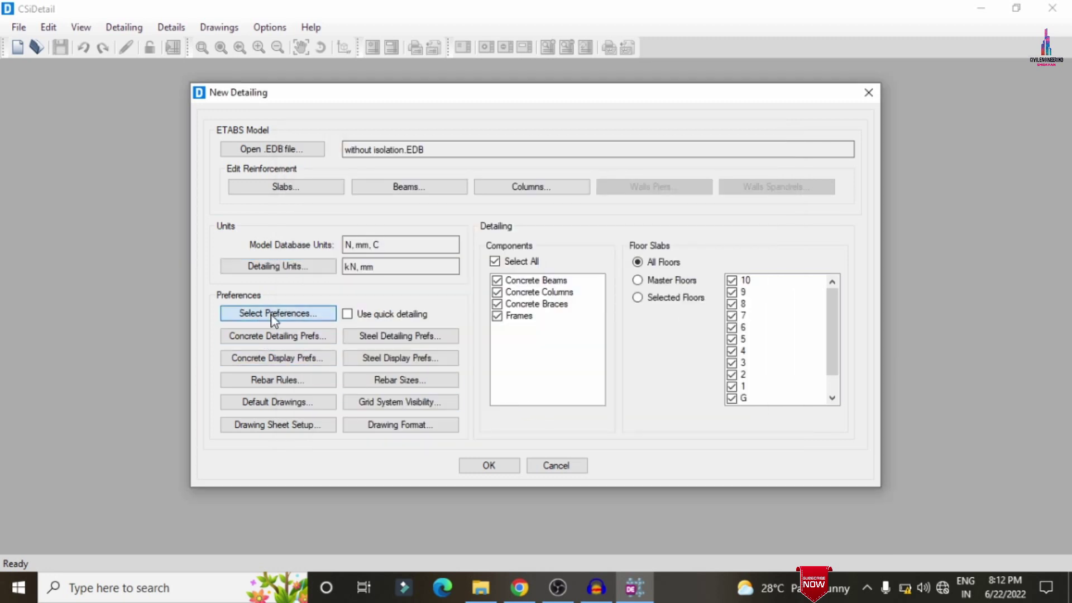
Apply the IS 456:2000 standard preferences
click(273, 317)
click(447, 303)
click(581, 304)
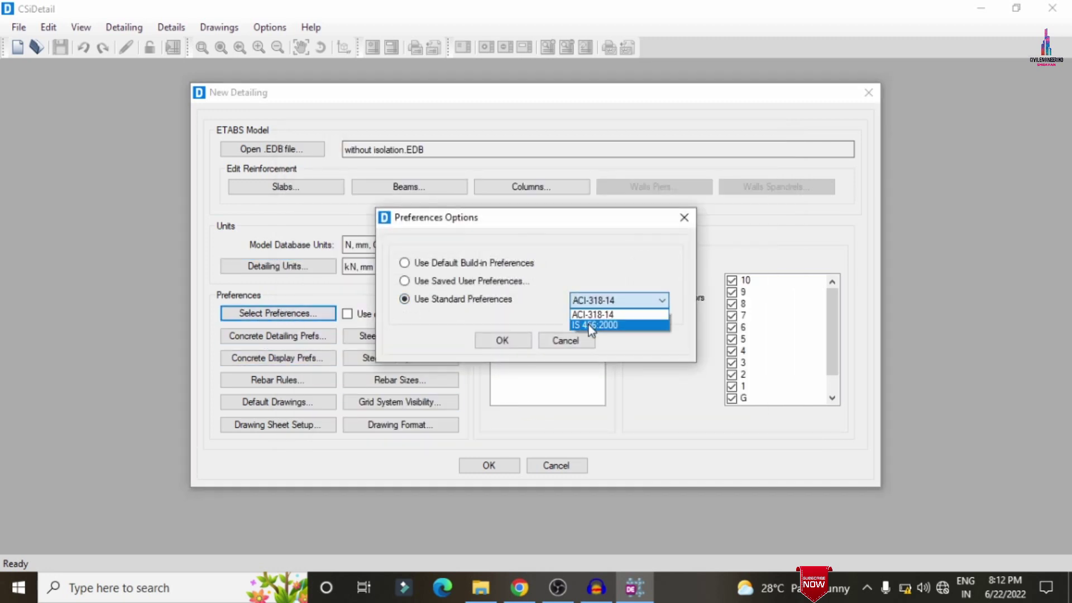
click(592, 325)
click(503, 341)
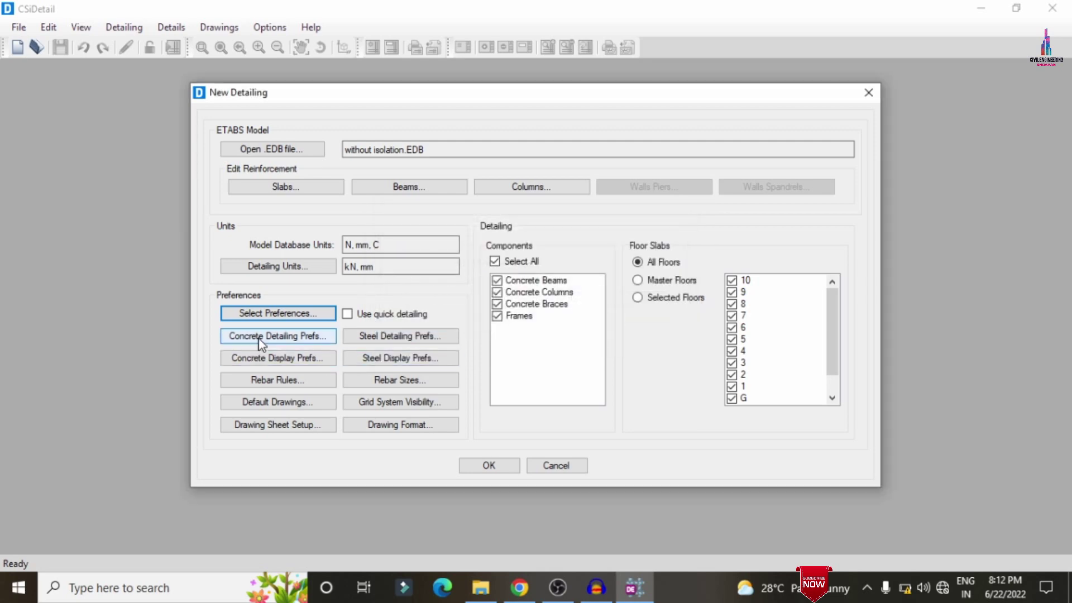
Set the slab minimum bar spacing rule to 12
click(272, 383)
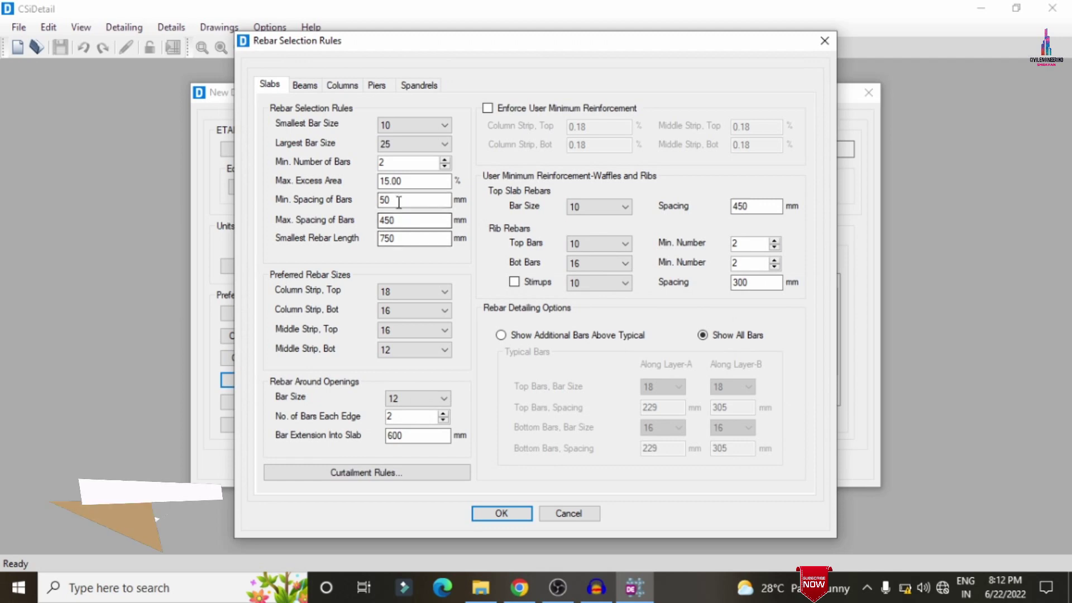
drag(394, 200, 353, 210)
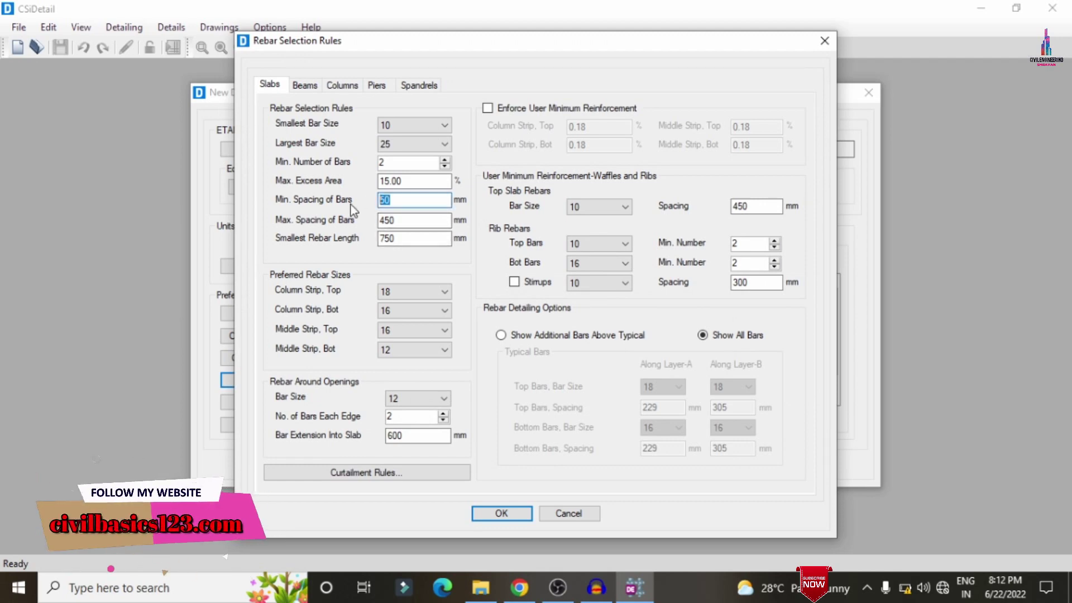
text(12)
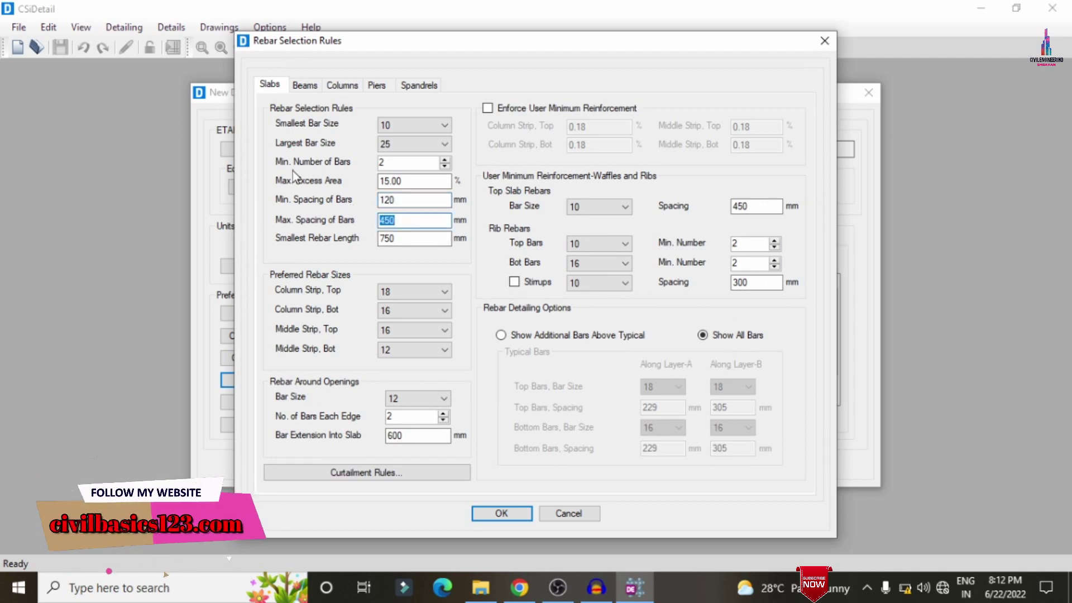
Set beam stirrup spacing rules: Zone A minimum 120, then 12; maximum spacings 450
click(304, 85)
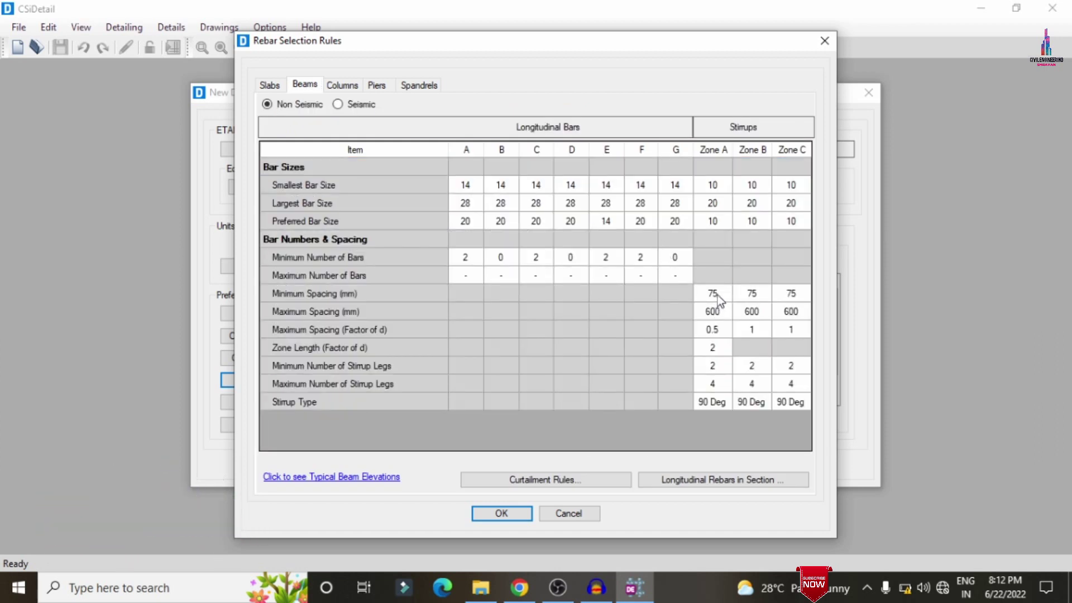
double_click(719, 294)
text(120)
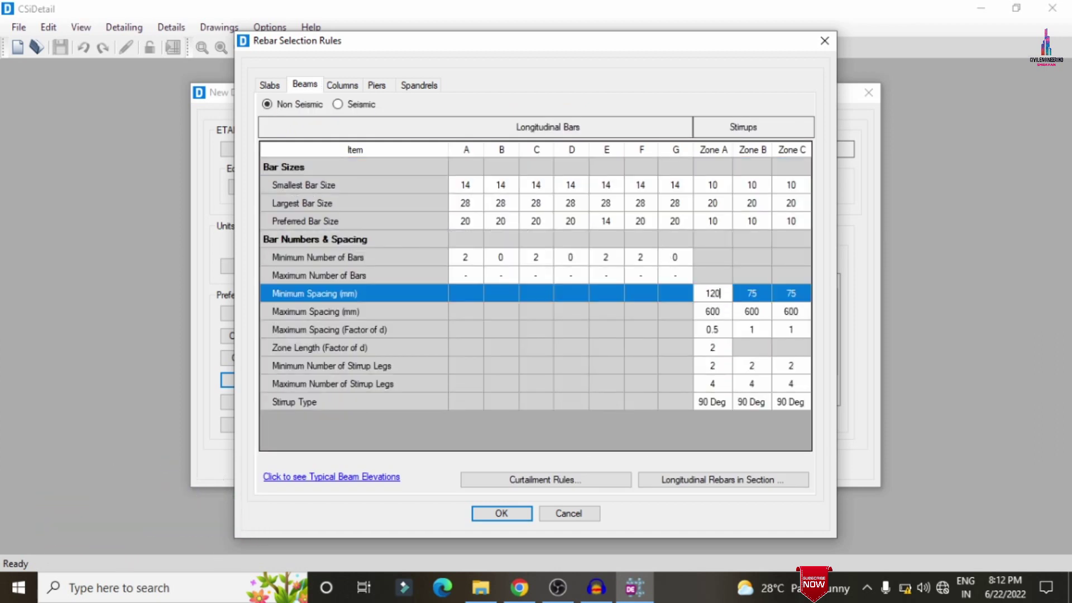
text(120)
key(Tab)
text(120)
key(Tab)
text(12)
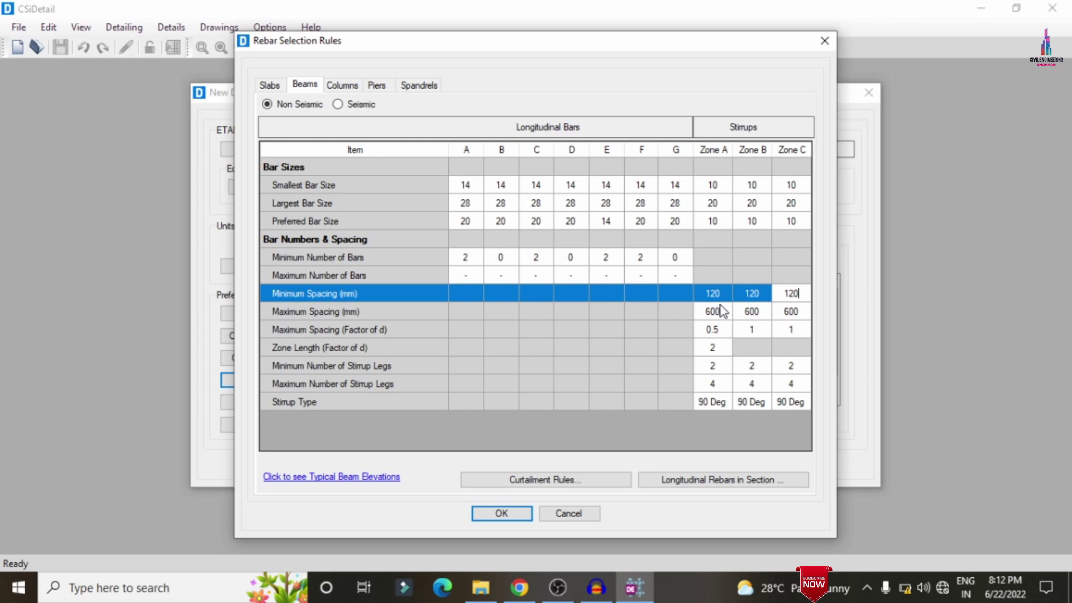
click(726, 312)
text(450)
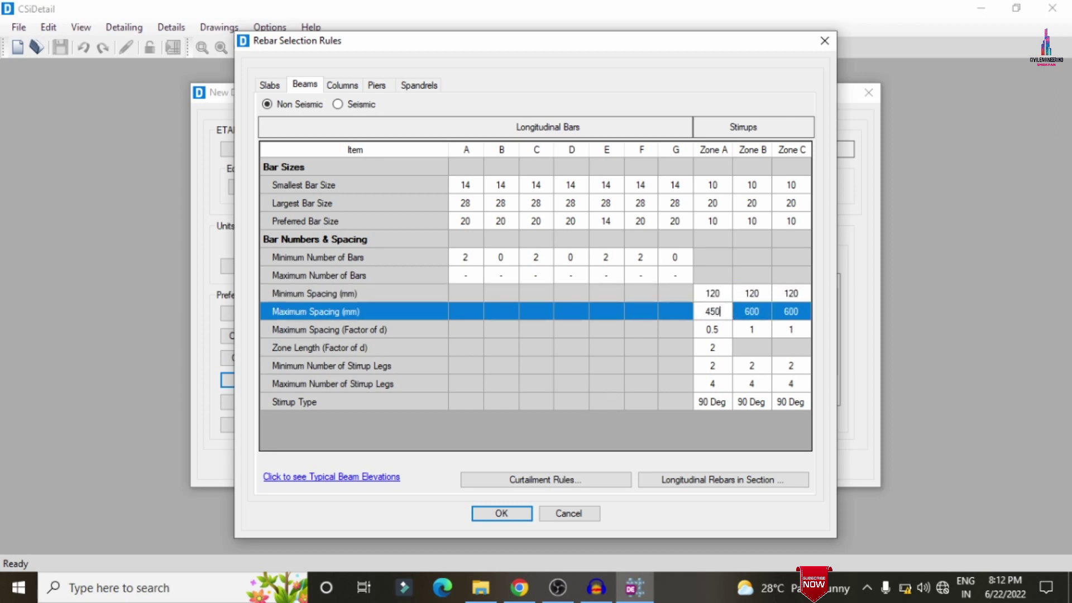
key(Tab)
text(450)
key(Tab)
text(450)
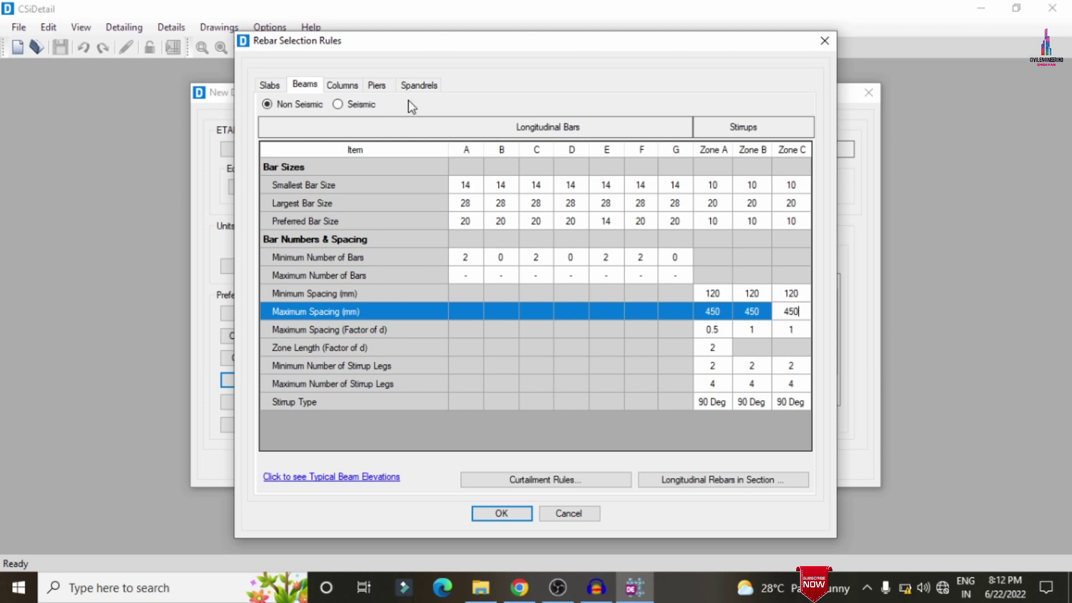
Set column tie Zone A minimum spacing to 12, accept the rules and confirm the new detailing
click(342, 85)
click(720, 318)
click(728, 316)
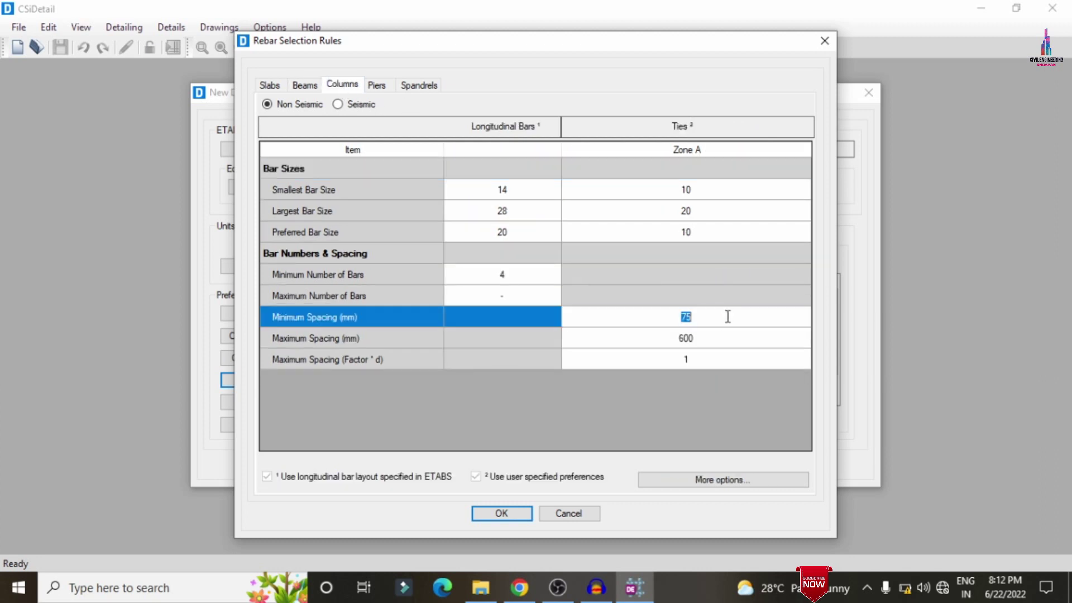
text(120)
click(722, 337)
click(724, 335)
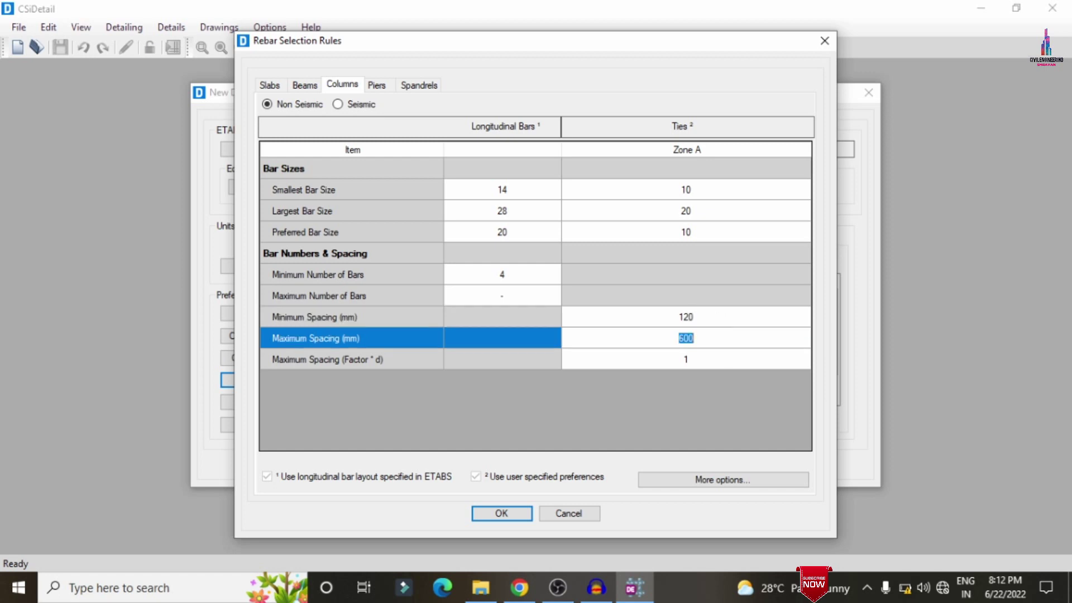
click(497, 514)
click(493, 465)
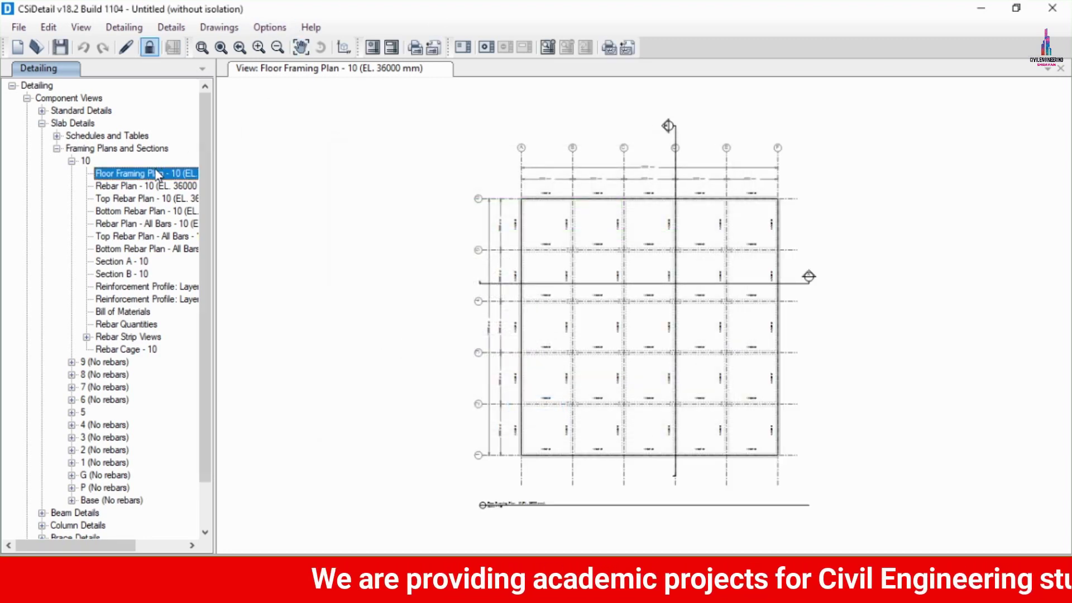
View level 10's slab rebar plan, then its Top, Bottom and All Bars plans, then Rebar Cage - 10
click(139, 185)
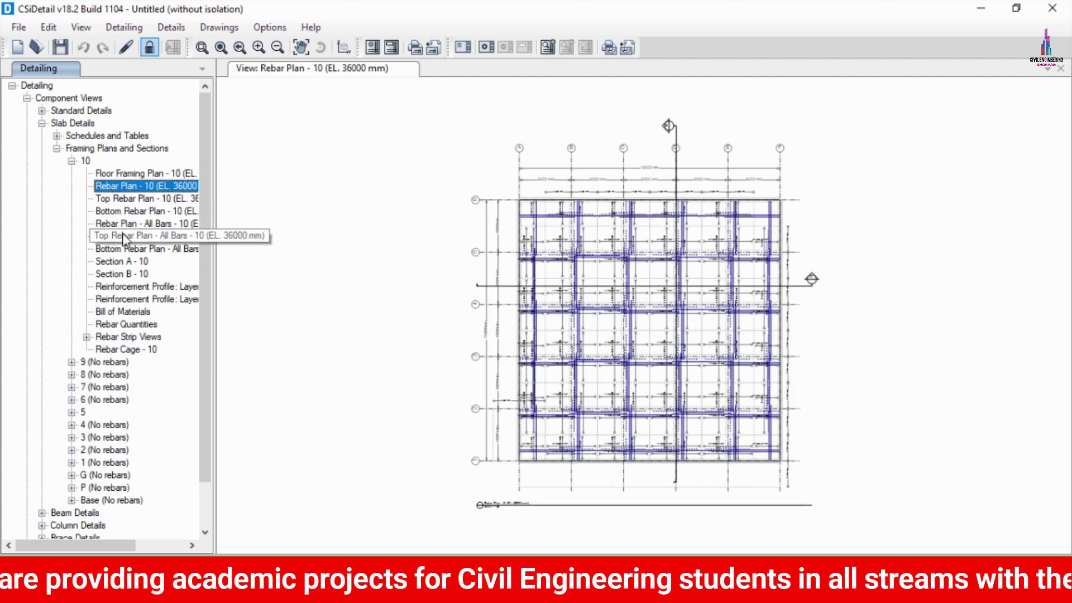
click(128, 199)
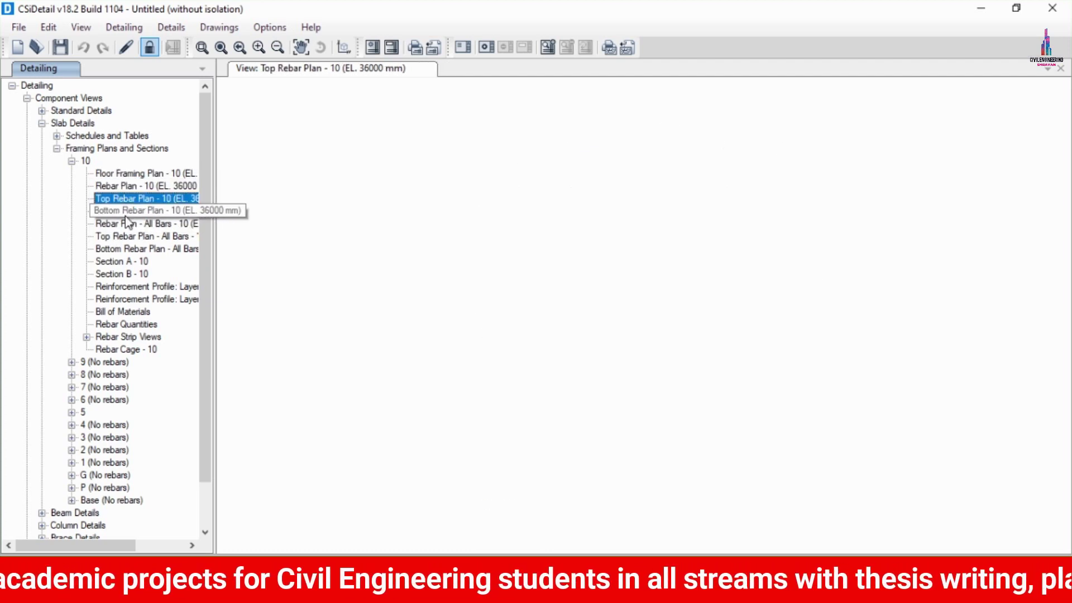
click(119, 211)
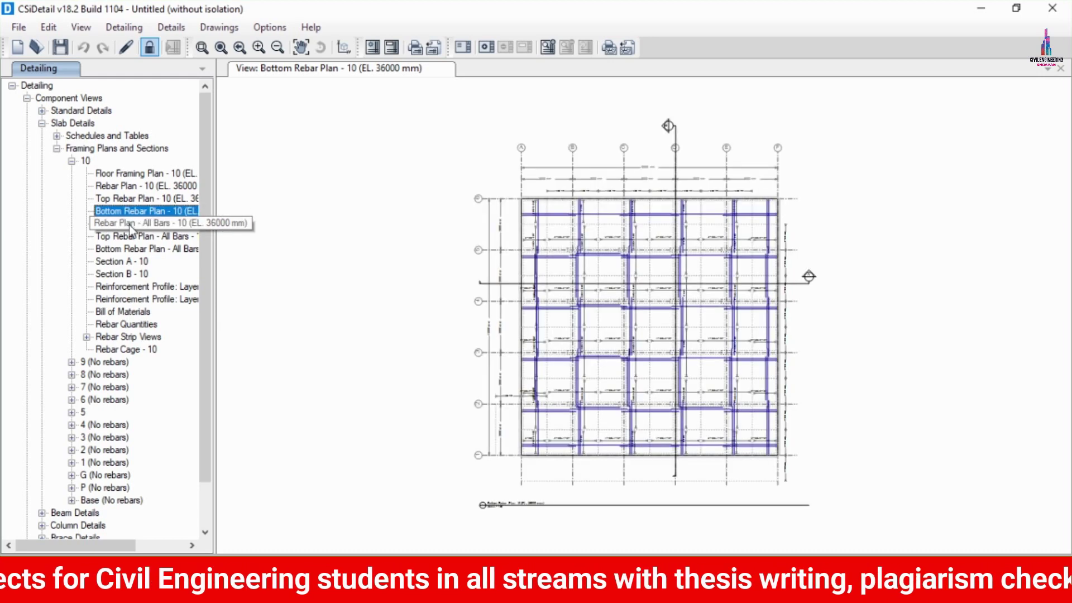
click(128, 223)
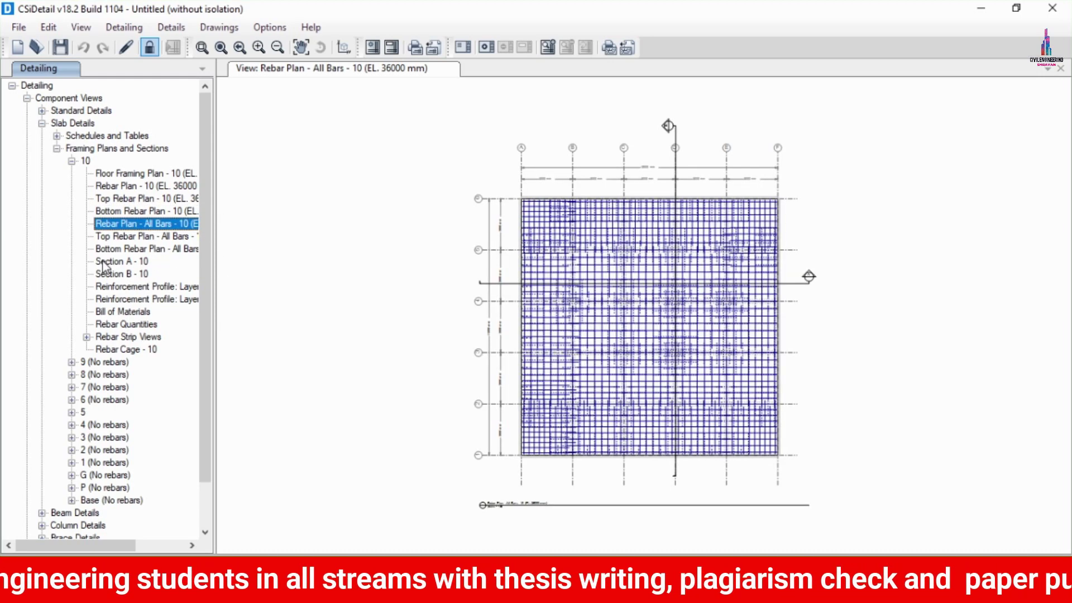
click(137, 349)
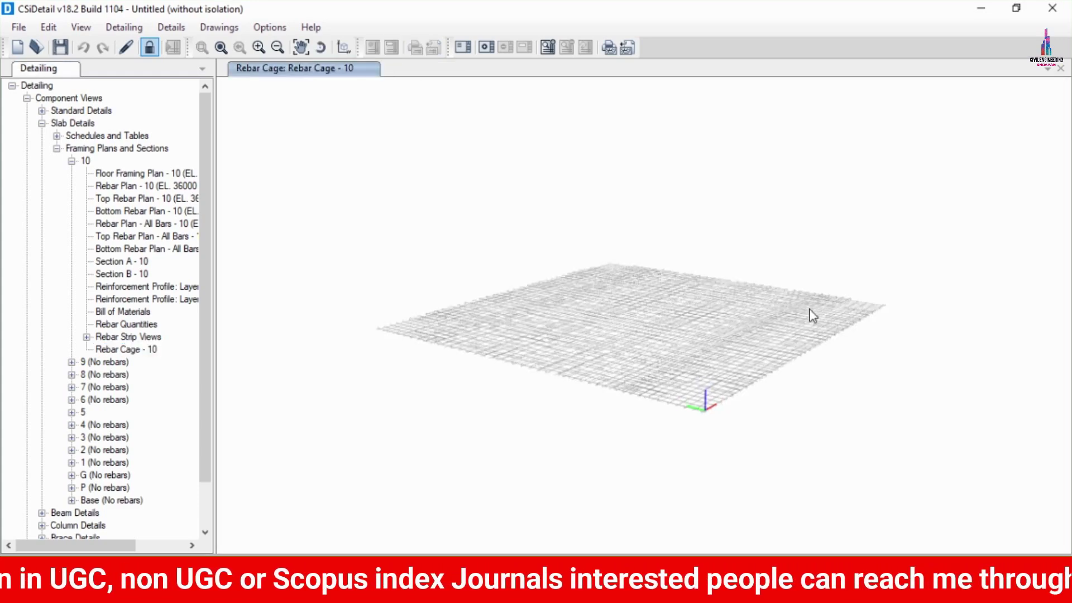
Orbit the level 10 slab rebar cage to an angled 3D view
middle_drag(813, 313, 294, 359)
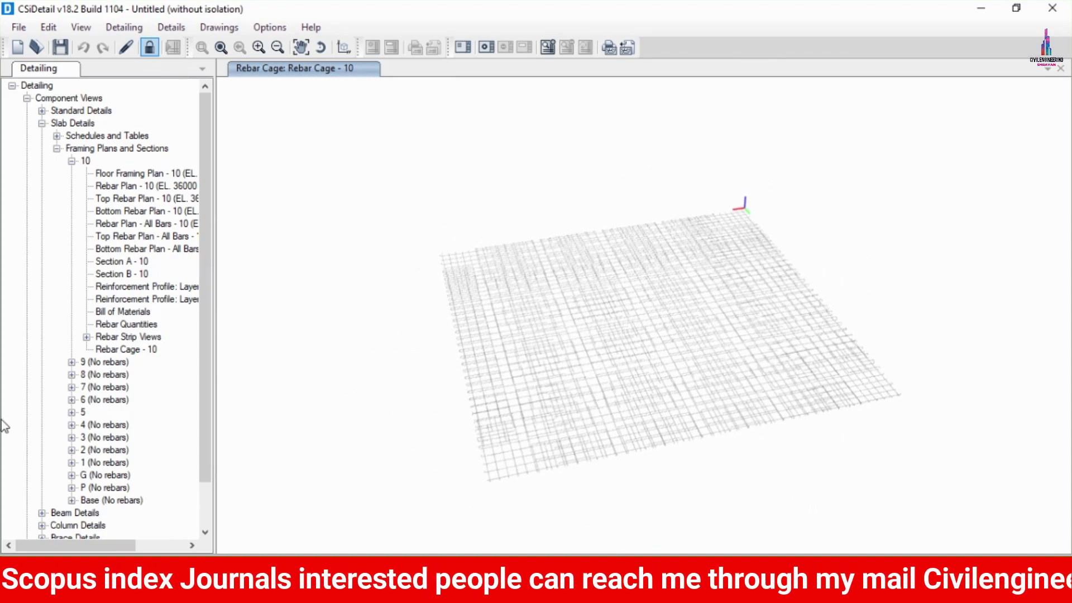
scroll(65, 396, down, 1)
click(71, 374)
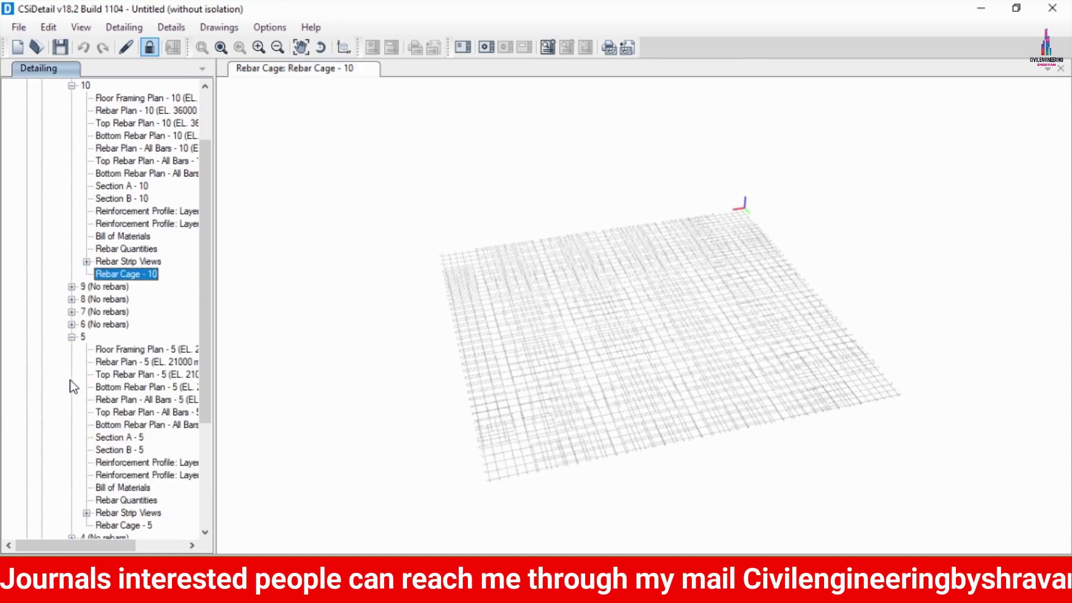
scroll(86, 377, down, 5)
Open beam 12CB1's Section A under Concrete Beams > Elevations and Sections > 10
click(42, 462)
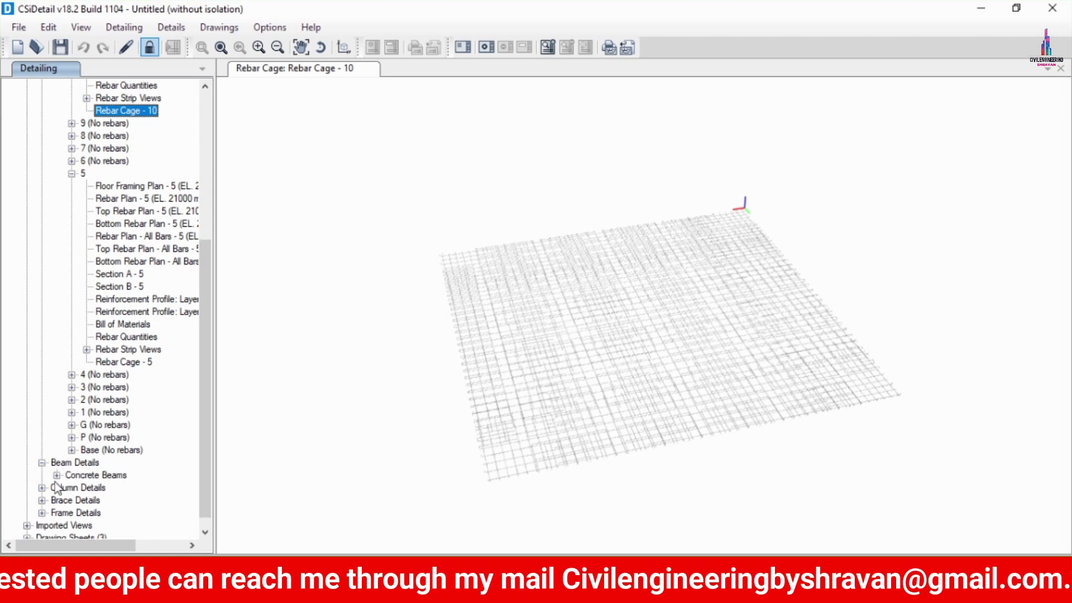
click(56, 475)
scroll(66, 470, down, 2)
click(72, 463)
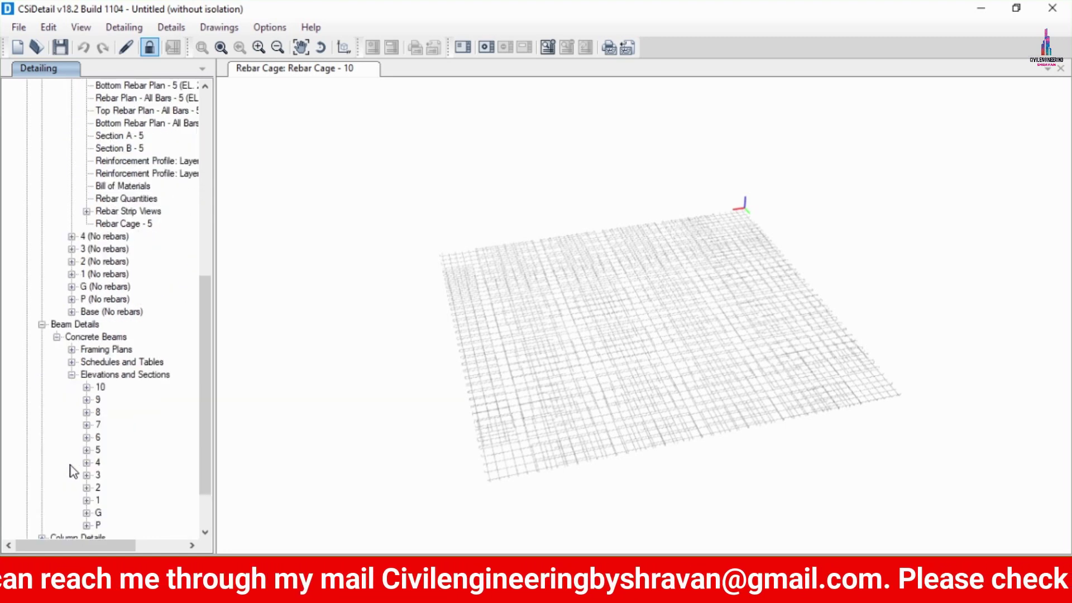
click(86, 387)
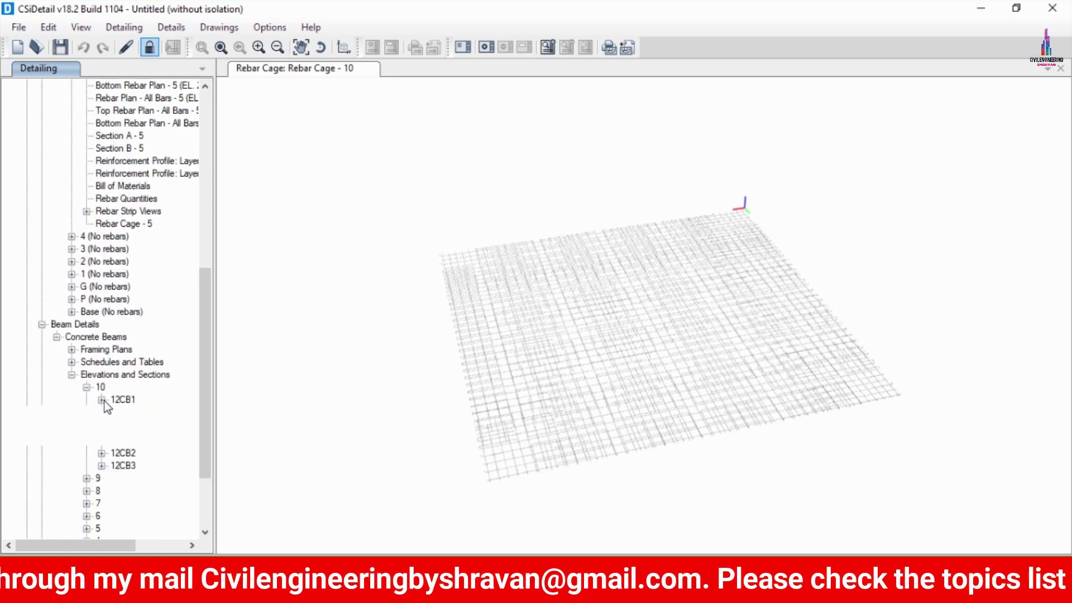
click(102, 400)
click(158, 425)
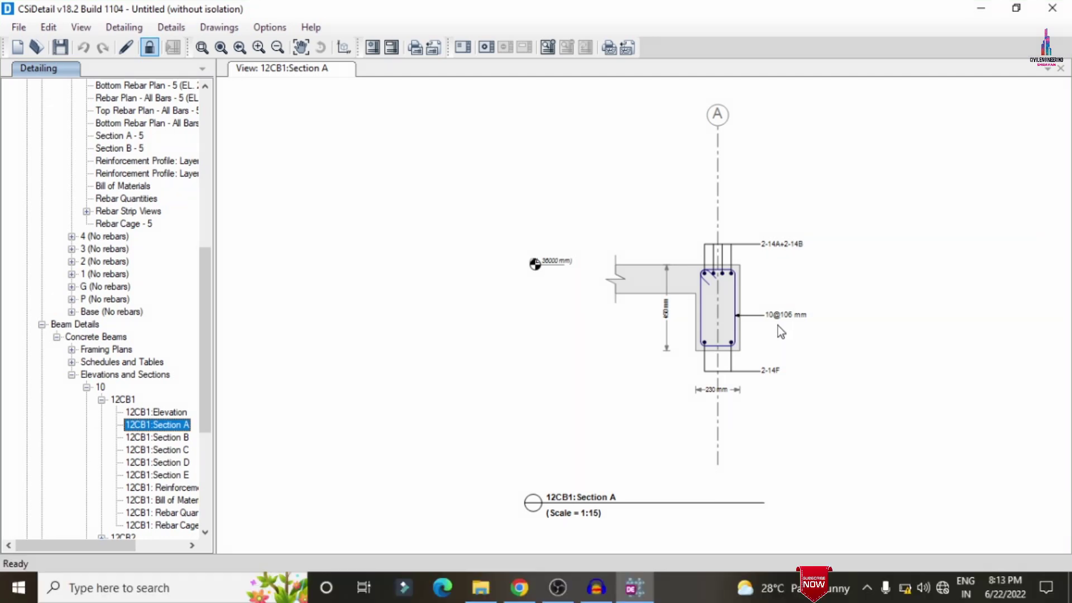
Review beam 12CB1's Sections B, C and D
click(160, 438)
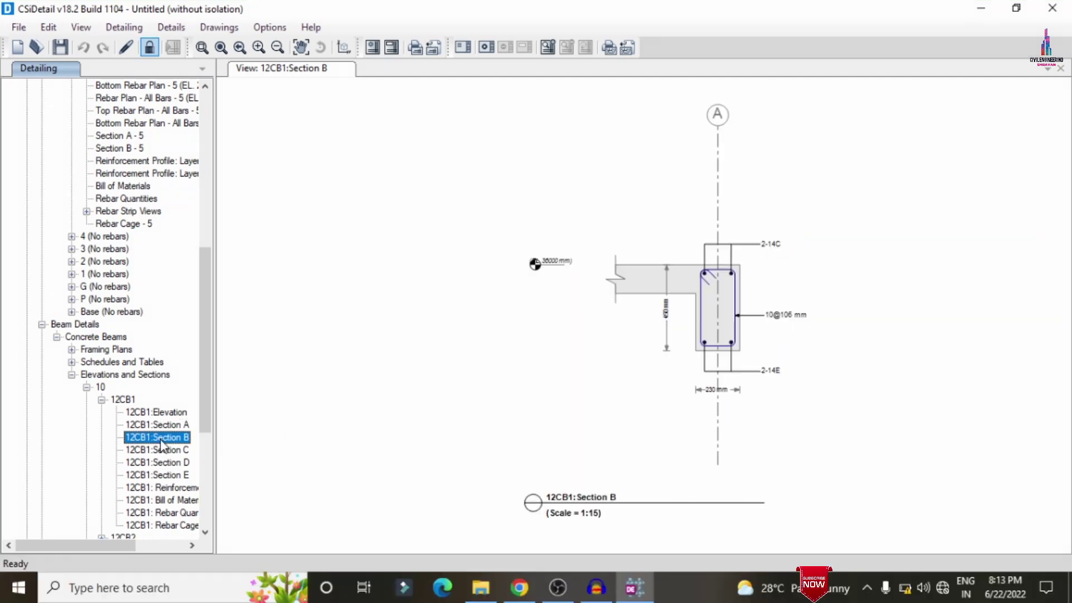
click(176, 453)
click(182, 463)
Show beam 12CB1's 3D rebar cage and zoom in on its bars and stirrups
scroll(158, 502, down, 2)
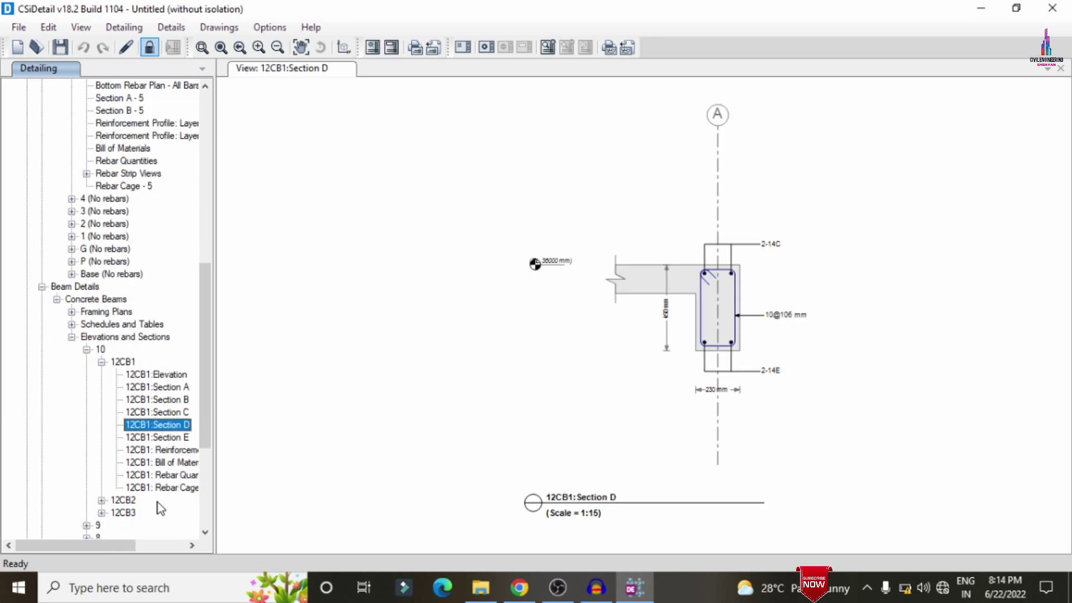
click(159, 449)
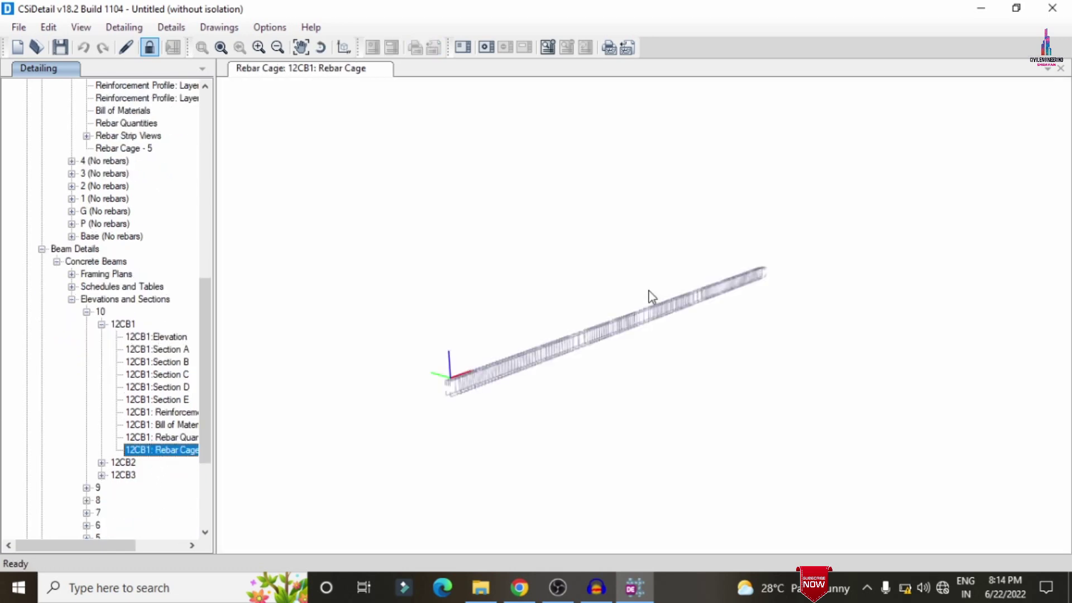
scroll(470, 358, up, 5)
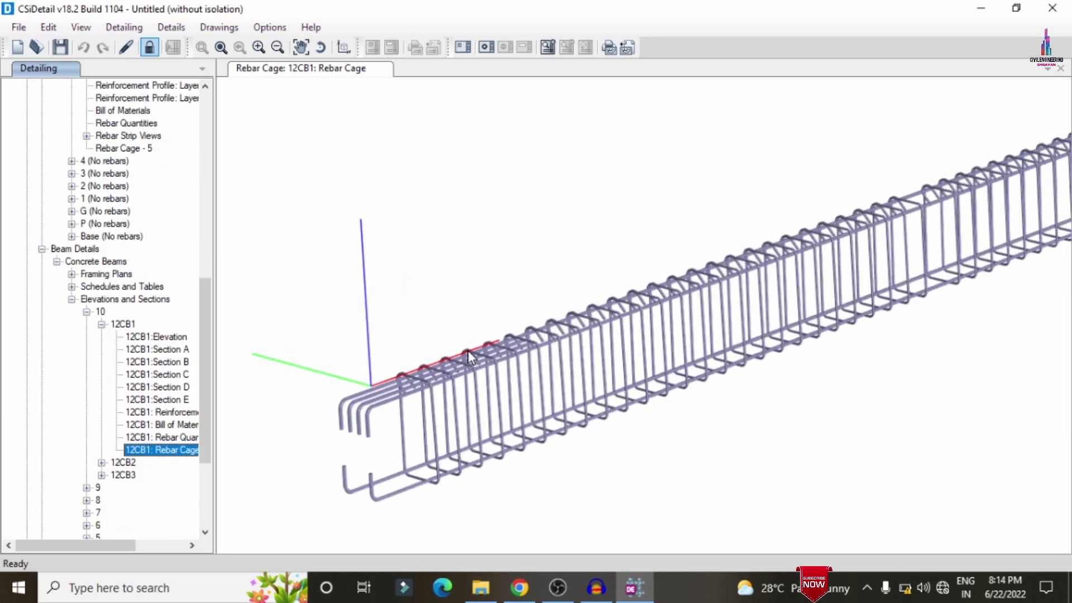
scroll(373, 277, down, 5)
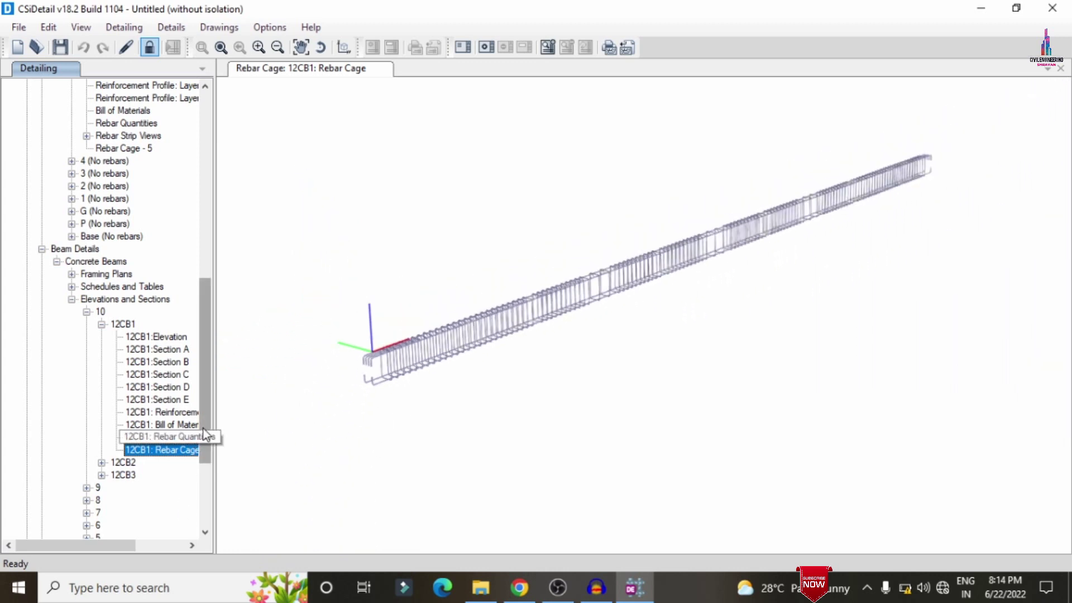
drag(205, 436, 202, 497)
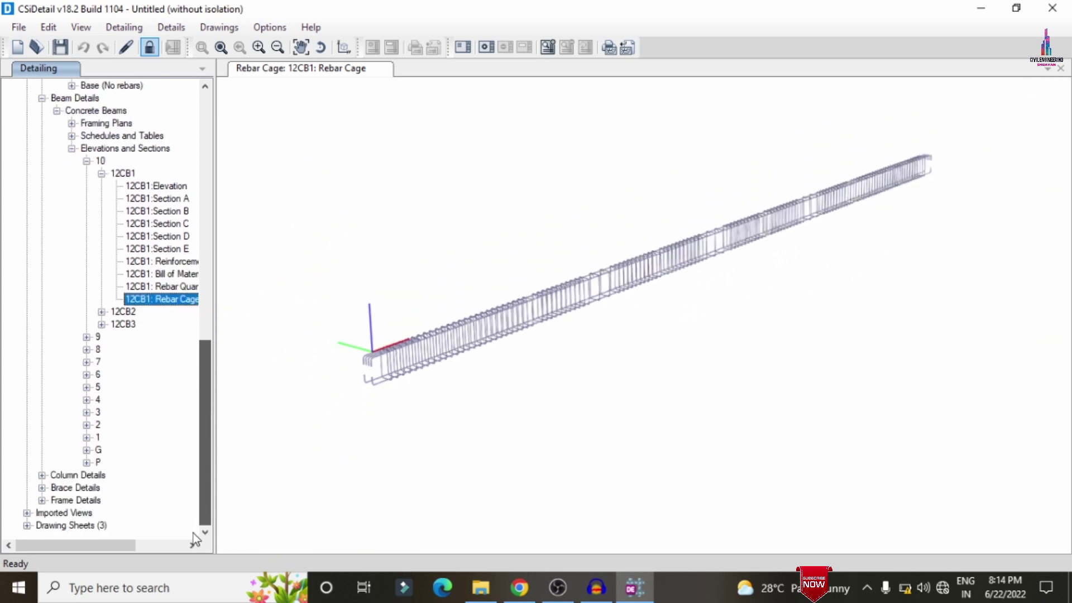
Review column CC1's 230 × 600 mm Sections A and B
click(42, 475)
click(57, 488)
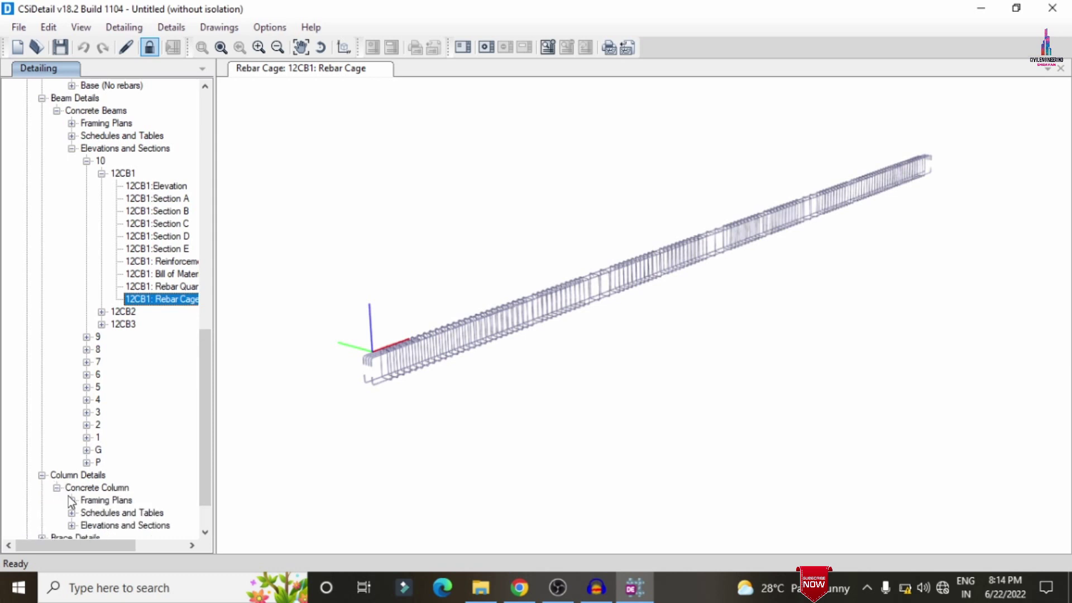
click(72, 525)
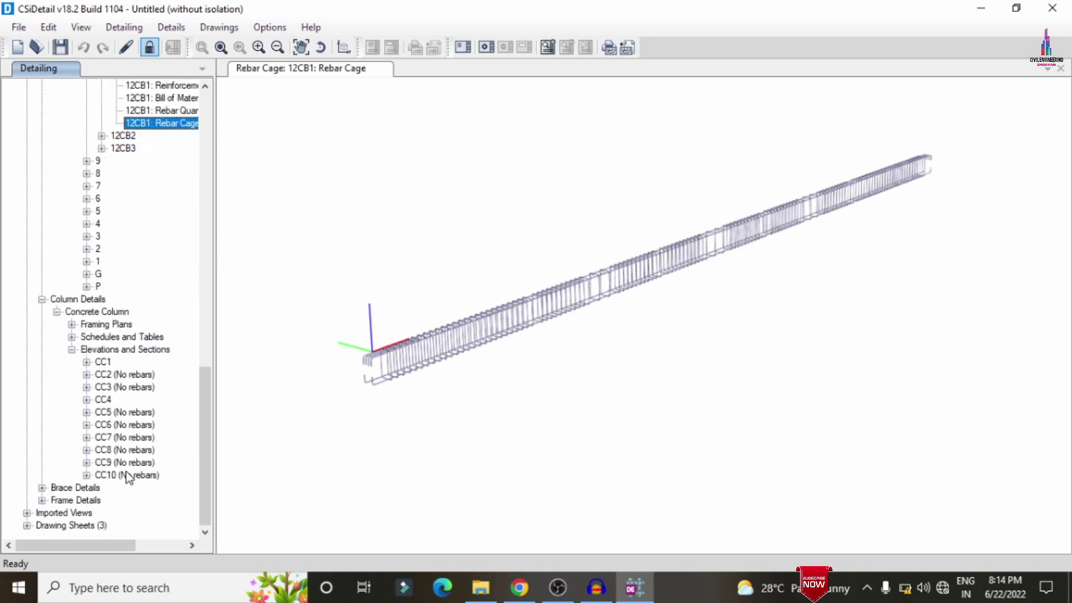
click(86, 362)
click(130, 388)
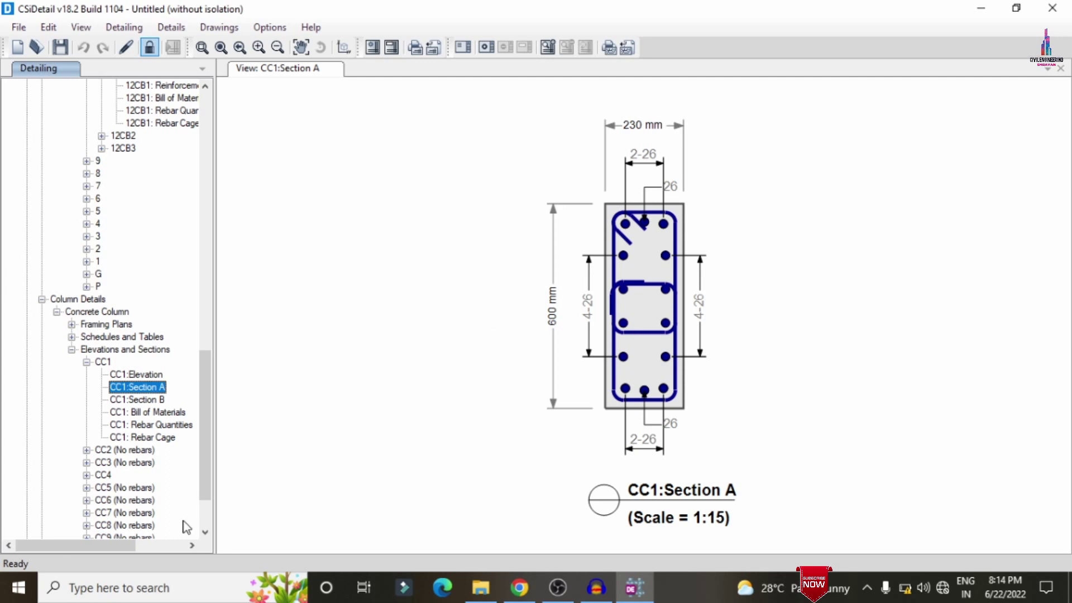
click(136, 400)
Show column CC1's 3D rebar cage and orbit it to reveal ties and crossties
scroll(106, 497, down, 7)
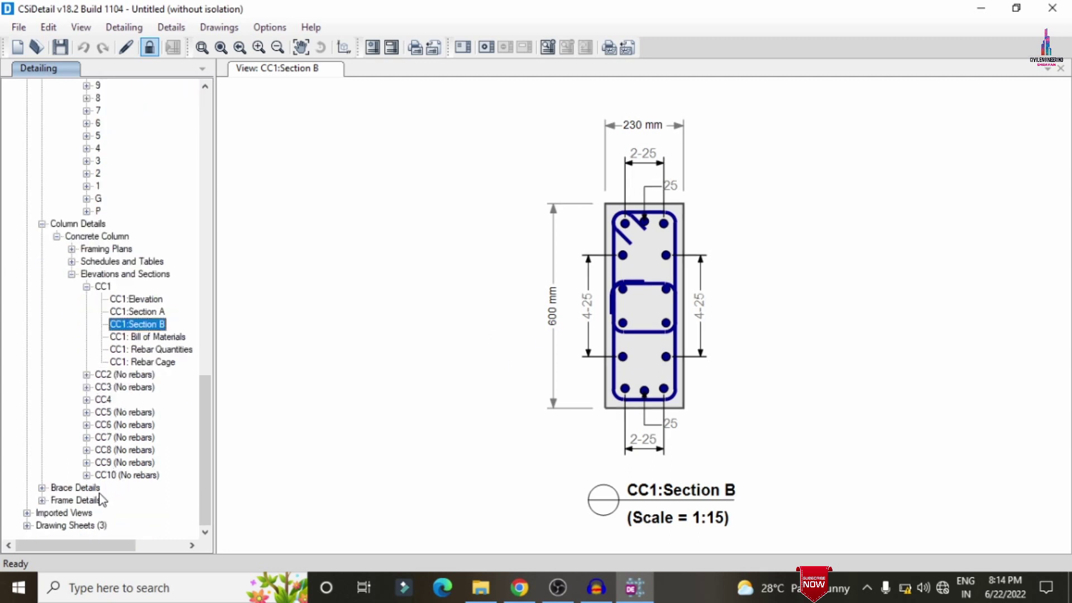
click(138, 187)
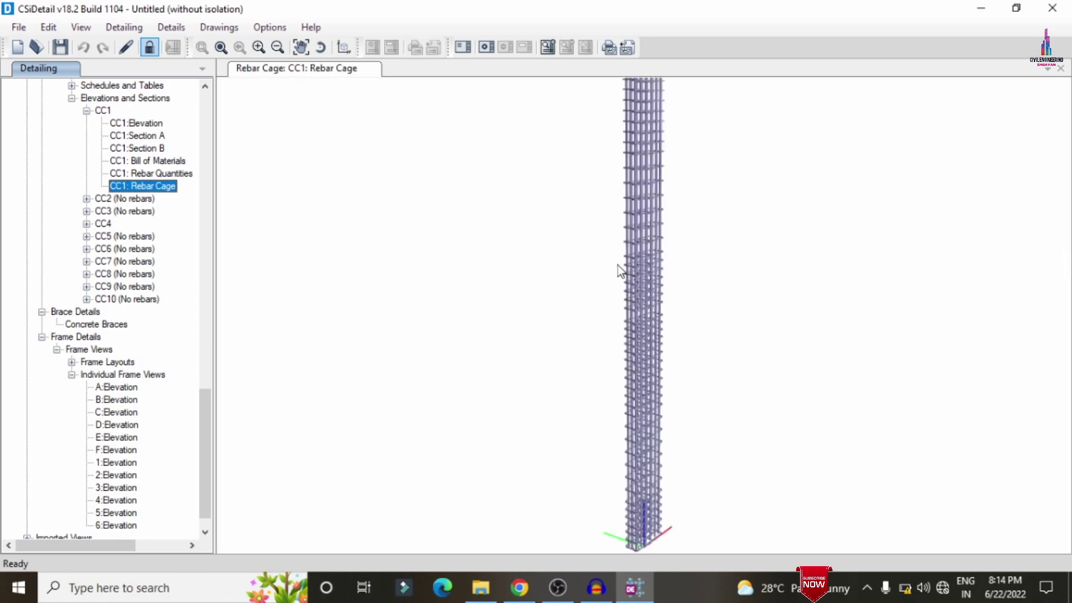
middle_drag(617, 266, 658, 217)
scroll(687, 338, up, 10)
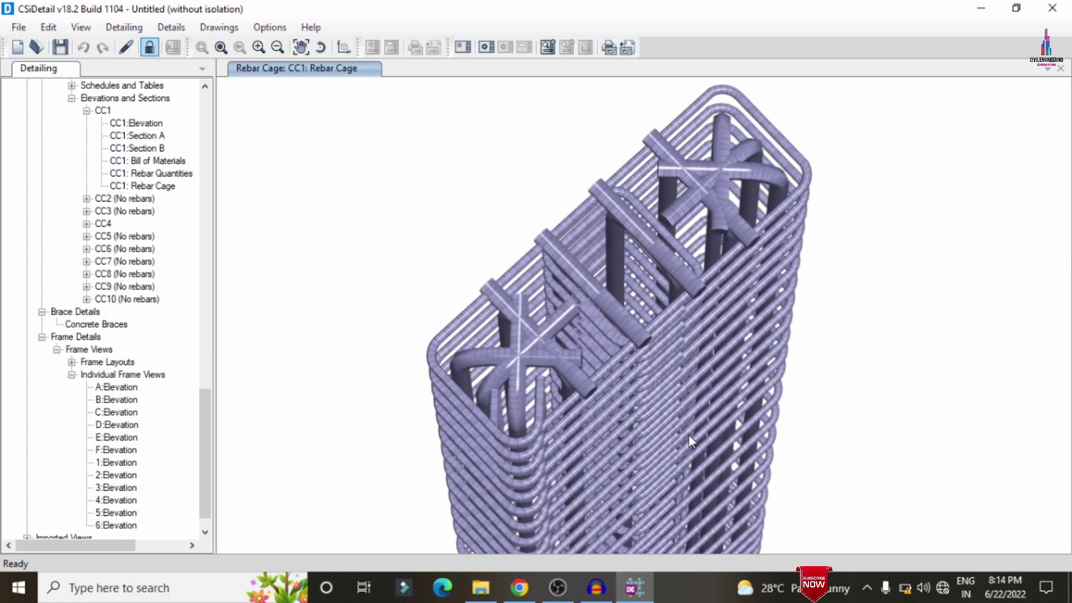
middle_drag(700, 312, 1020, 394)
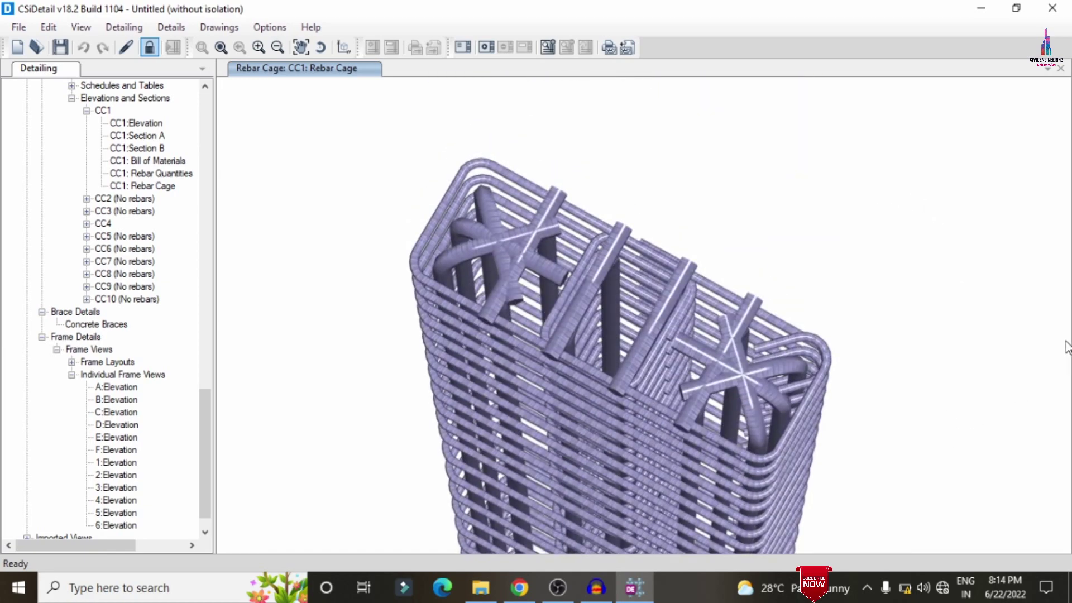